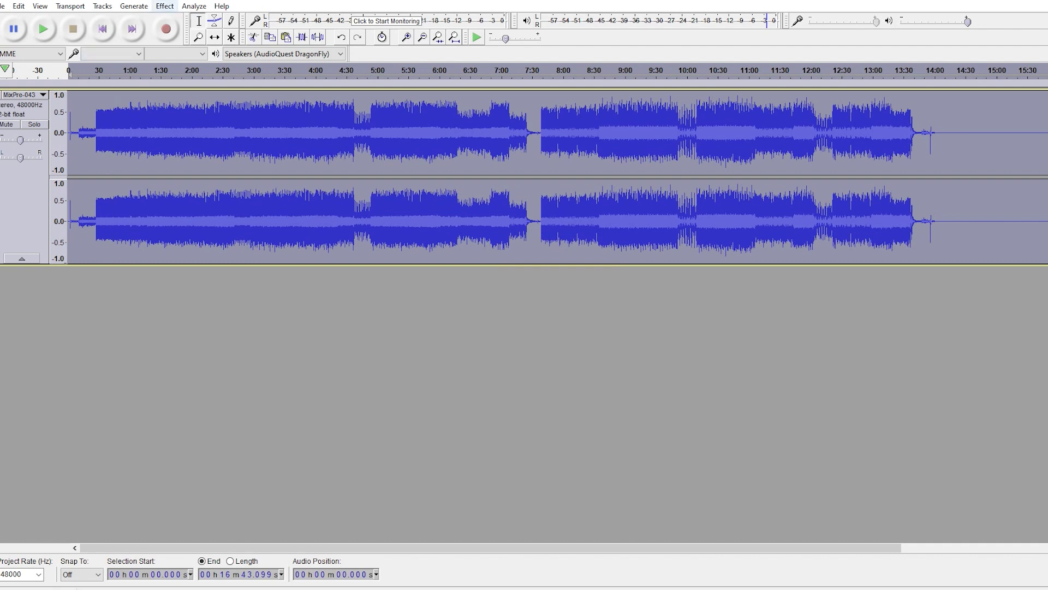
{"action": "left_click", "coordinate": [164, 6]}
{"action": "key", "text": "Down"}
{"action": "key", "text": "Down"}
{"action": "key", "text": "Down"}
{"action": "key", "text": "Down"}
{"action": "key", "text": "Down"}
{"action": "key", "text": "Down"}
{"action": "key", "text": "Down"}
{"action": "key", "text": "Down"}
{"action": "key", "text": "Down"}
{"action": "key", "text": "Down"}
{"action": "key", "text": "Down"}
{"action": "key", "text": "Down"}
{"action": "key", "text": "Down"}
{"action": "key", "text": "Down"}
{"action": "key", "text": "Down"}
{"action": "key", "text": "Down"}
{"action": "key", "text": "Down"}
{"action": "key", "text": "Down"}
{"action": "key", "text": "Down"}
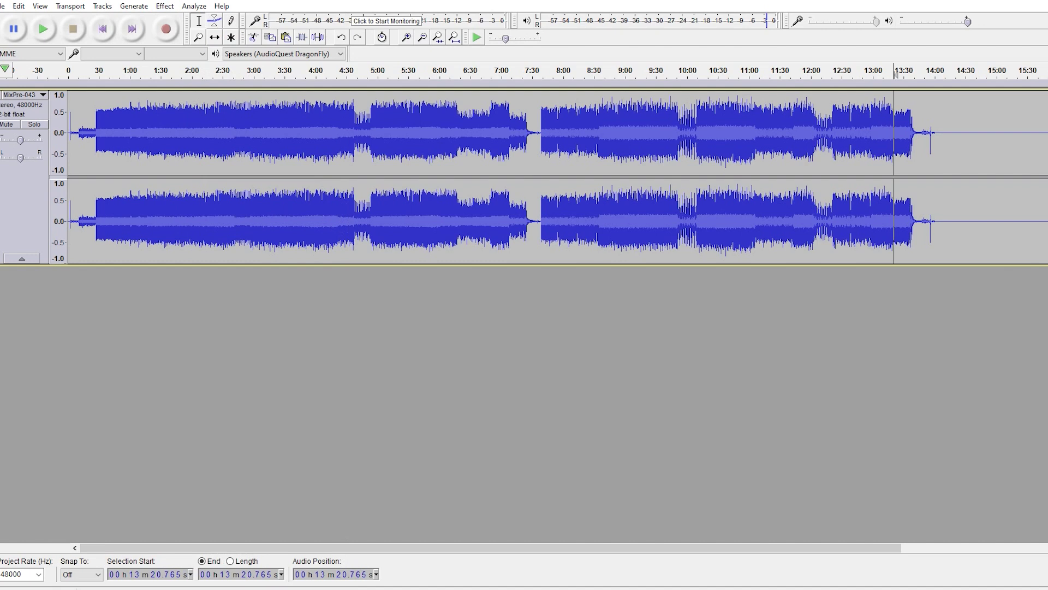
Cut the end of the recording, selecting from about 13 min 53.9 s to past the end of the audio
{"action": "left_click_drag", "start_coordinate": [927, 163], "coordinate": [1047, 164]}
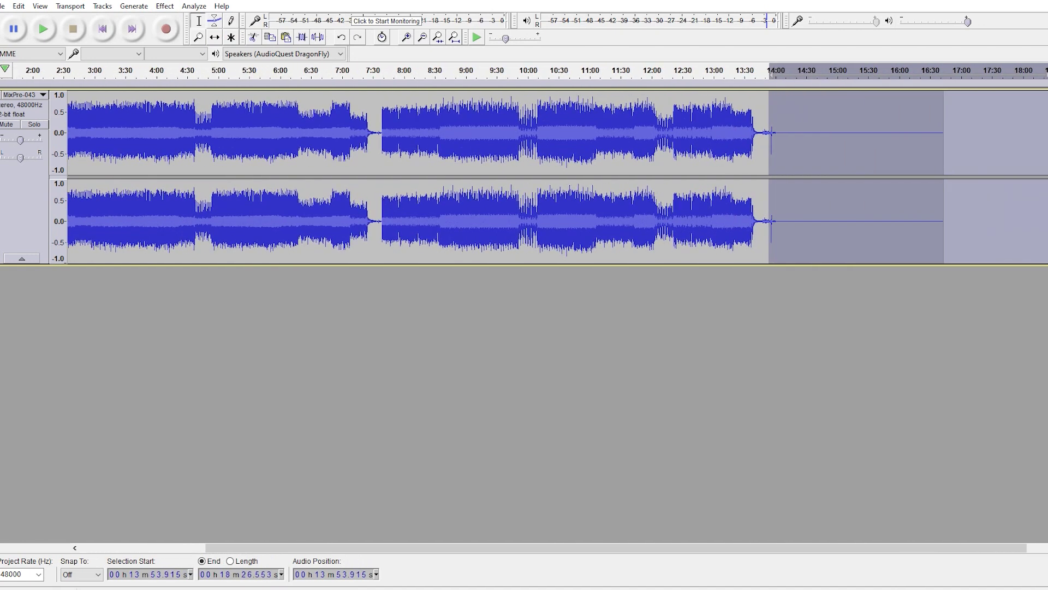
{"action": "left_click", "coordinate": [19, 6]}
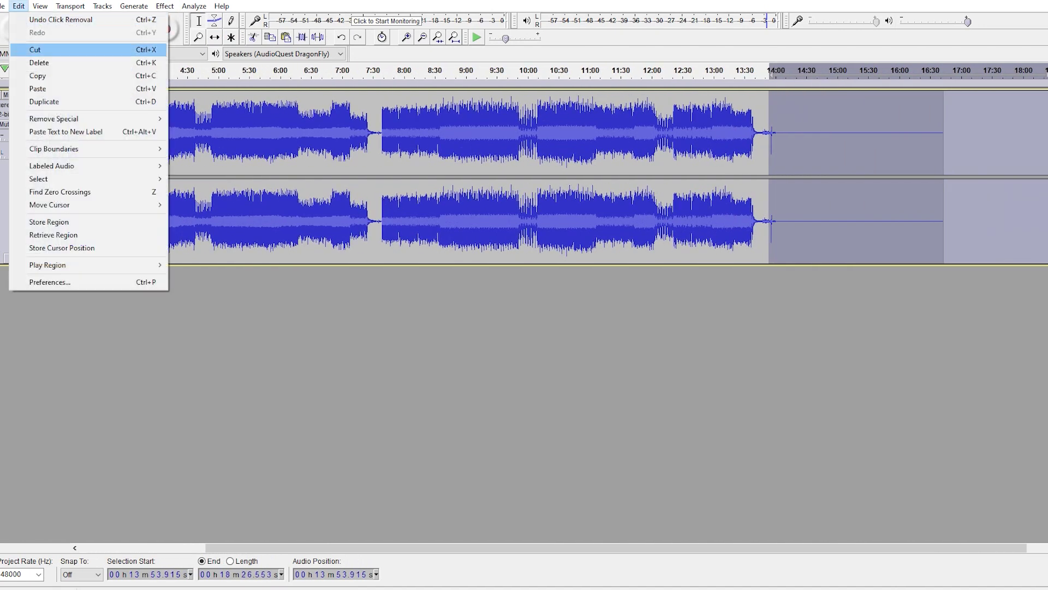
{"action": "left_click", "coordinate": [66, 49]}
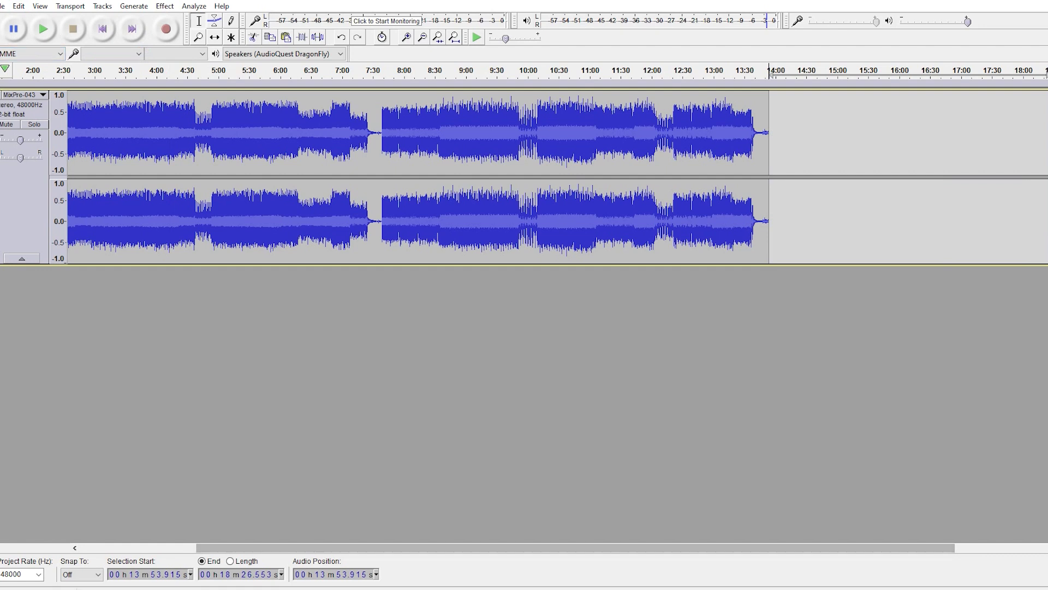
Cut about the first 6.3 seconds from the start of the recording
{"action": "scroll", "coordinate": [524, 175], "scroll_direction": "left", "scroll_amount": 3}
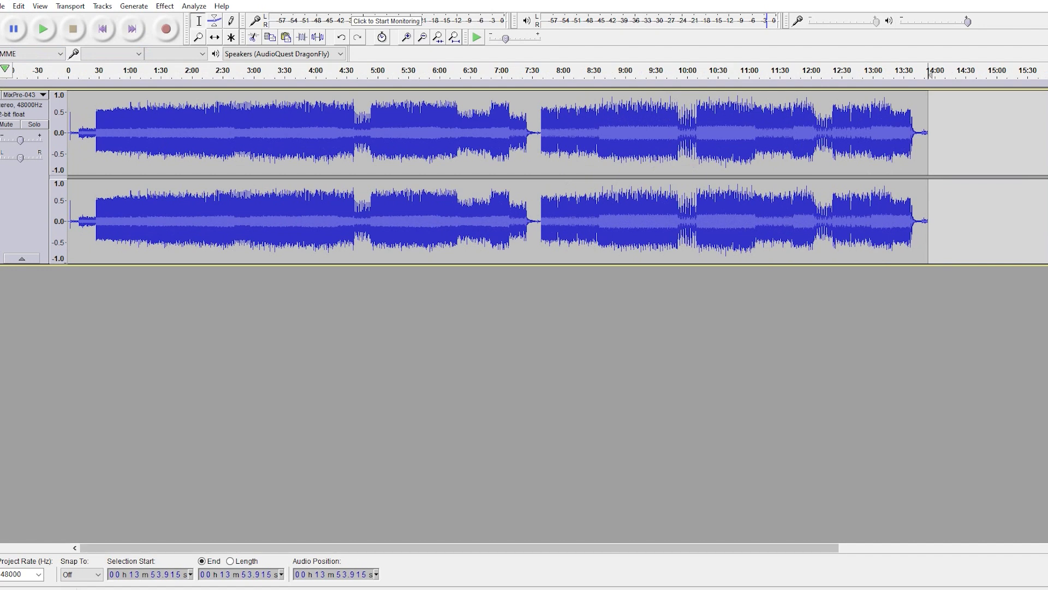
{"action": "left_click_drag", "start_coordinate": [68, 131], "coordinate": [75, 131]}
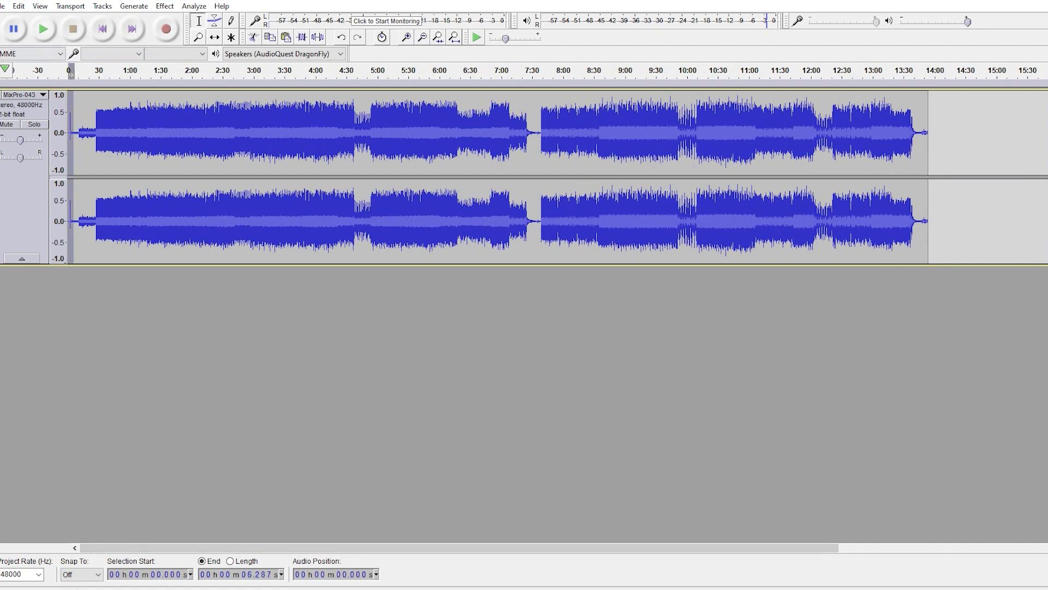
{"action": "key", "text": "alt+e"}
{"action": "key", "text": "Return"}
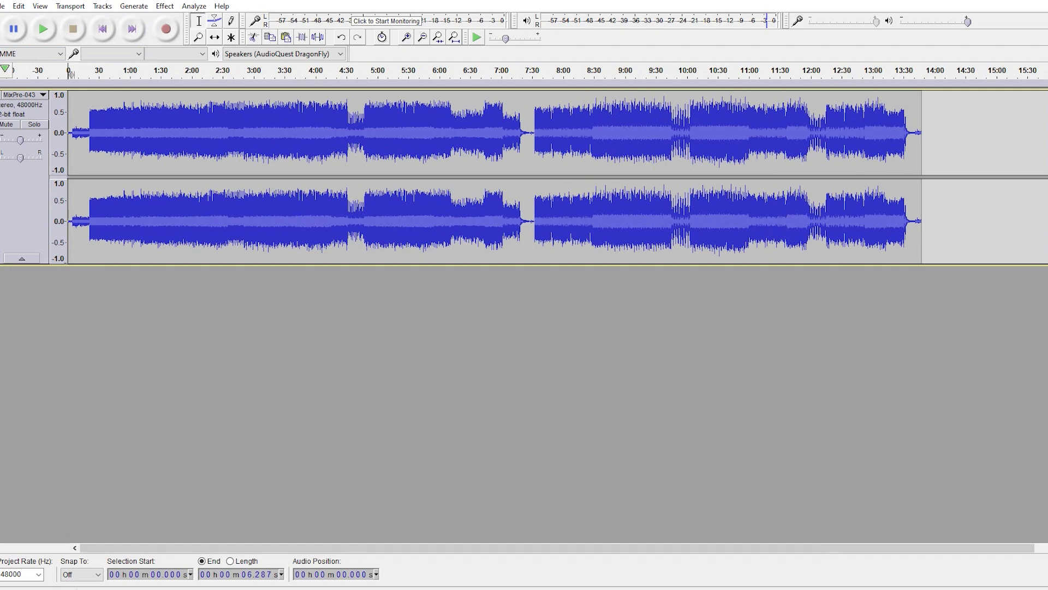
Run Silence Finder on the whole recording with a 26 dB silence level, 2-second minimum duration and 0.3-second label placement
{"action": "key", "text": "alt+a"}
{"action": "key", "text": "Down"}
{"action": "key", "text": "Down"}
{"action": "key", "text": "Down"}
{"action": "key", "text": "Down"}
{"action": "key", "text": "Down"}
{"action": "key", "text": "Down"}
{"action": "key", "text": "Down"}
{"action": "key", "text": "Return"}
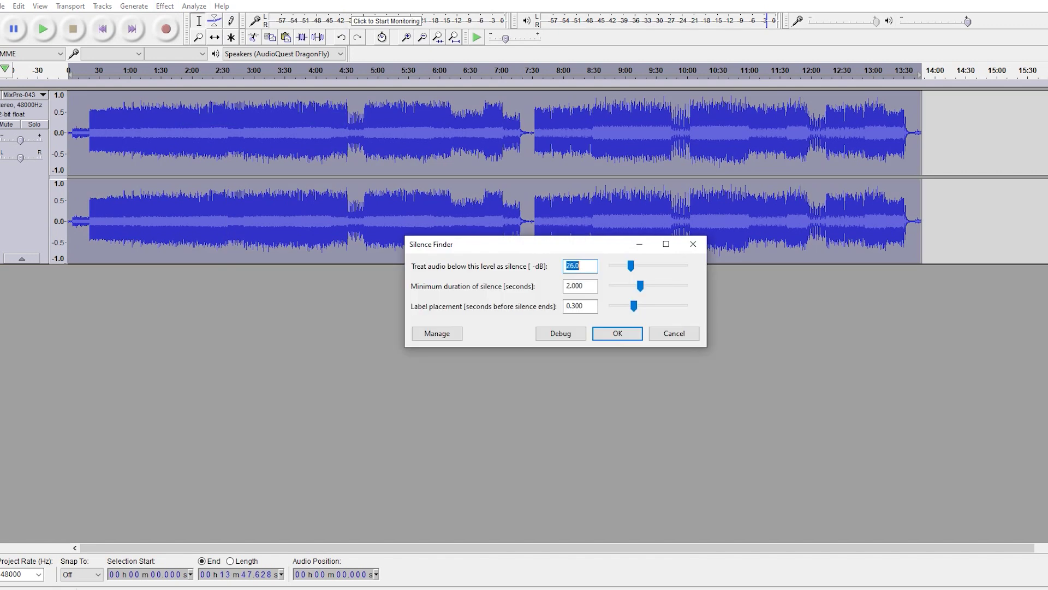
{"action": "key", "text": "Return"}
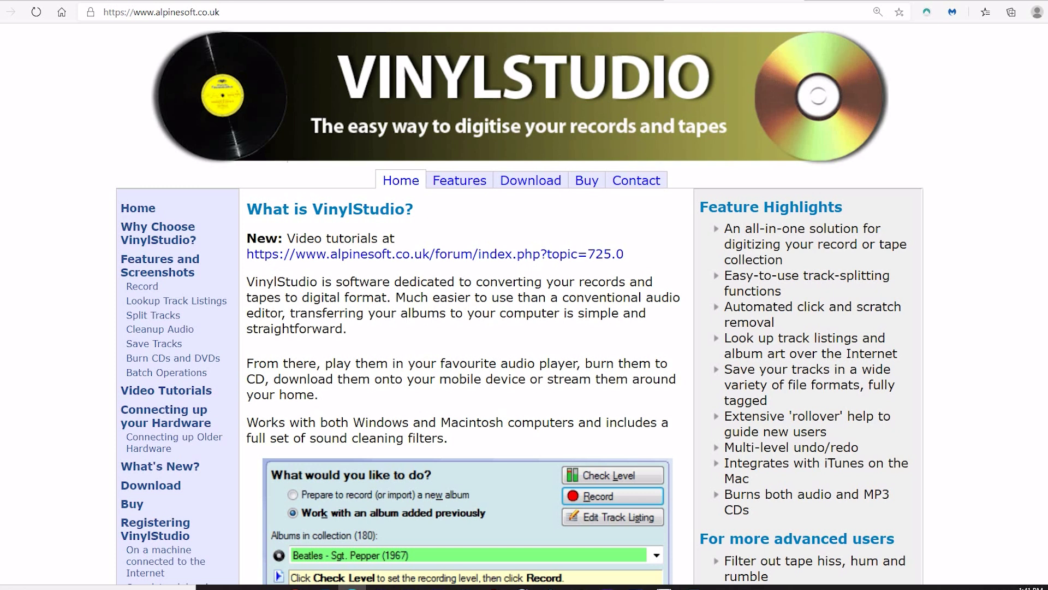
Switch to the browser and read the VinylStudio home page's introduction, sample screenshot and feature highlights
{"action": "scroll", "coordinate": [524, 306], "scroll_direction": "down", "scroll_amount": 2}
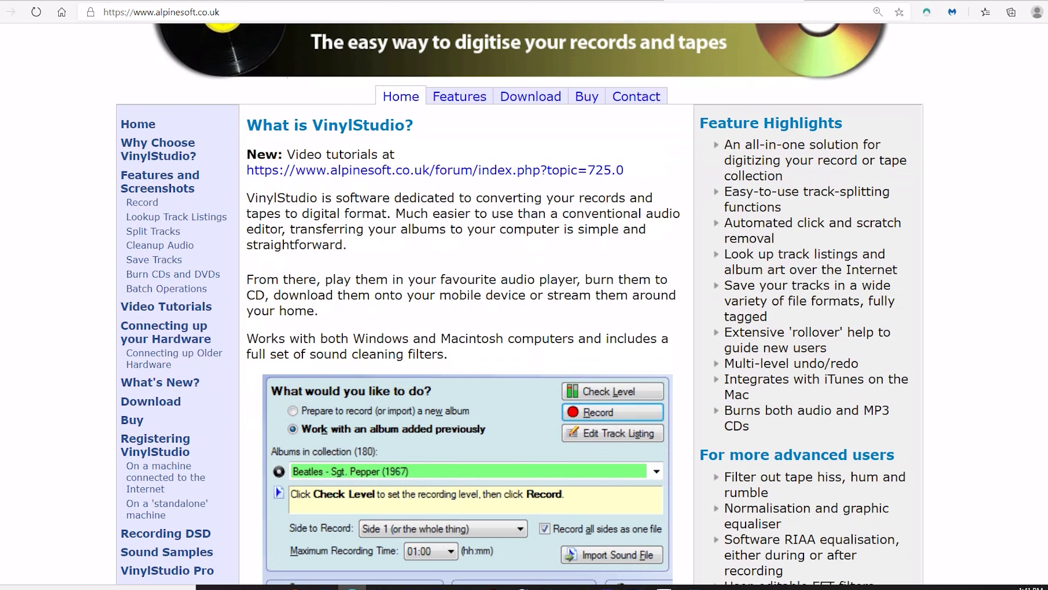
{"action": "scroll", "coordinate": [525, 305], "scroll_direction": "down", "scroll_amount": 2}
{"action": "scroll", "coordinate": [524, 306], "scroll_direction": "down", "scroll_amount": 2}
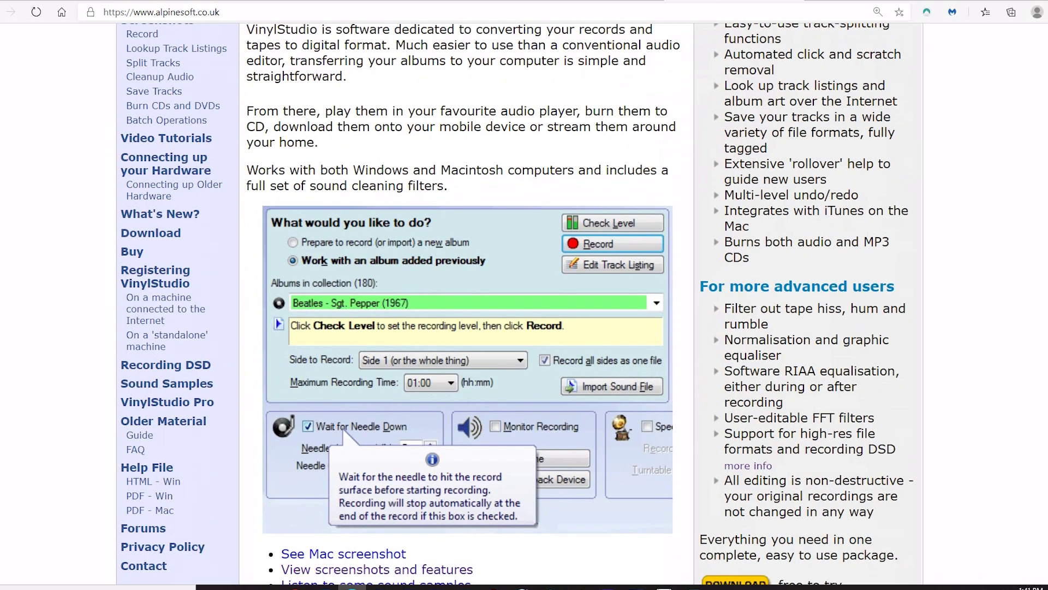
{"action": "scroll", "coordinate": [524, 306], "scroll_direction": "down", "scroll_amount": 2}
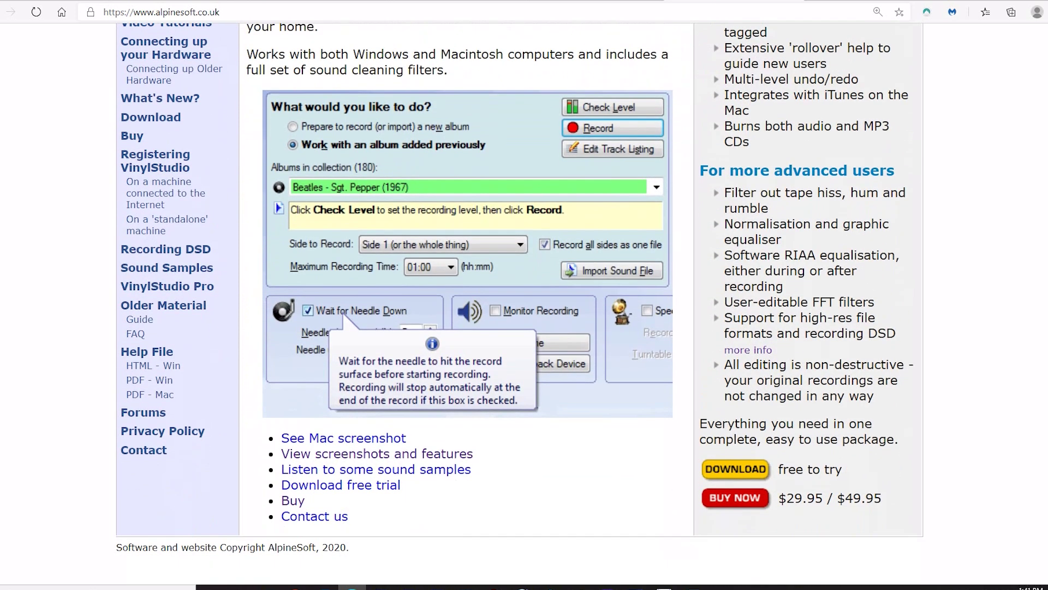
{"action": "scroll", "coordinate": [524, 306], "scroll_direction": "up", "scroll_amount": 4}
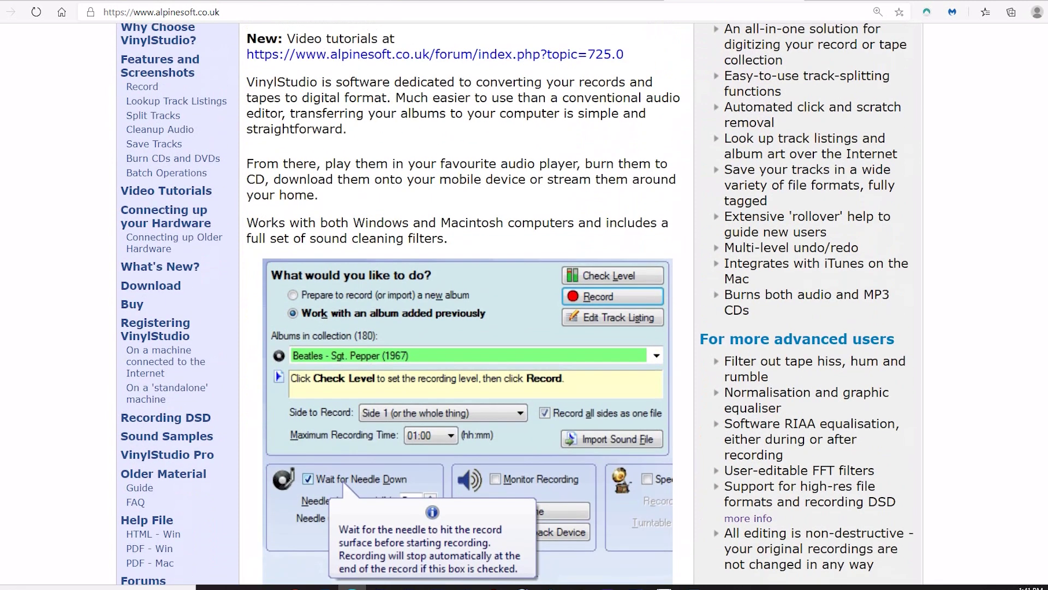
{"action": "scroll", "coordinate": [525, 306], "scroll_direction": "up", "scroll_amount": 2}
{"action": "scroll", "coordinate": [524, 306], "scroll_direction": "up", "scroll_amount": 2}
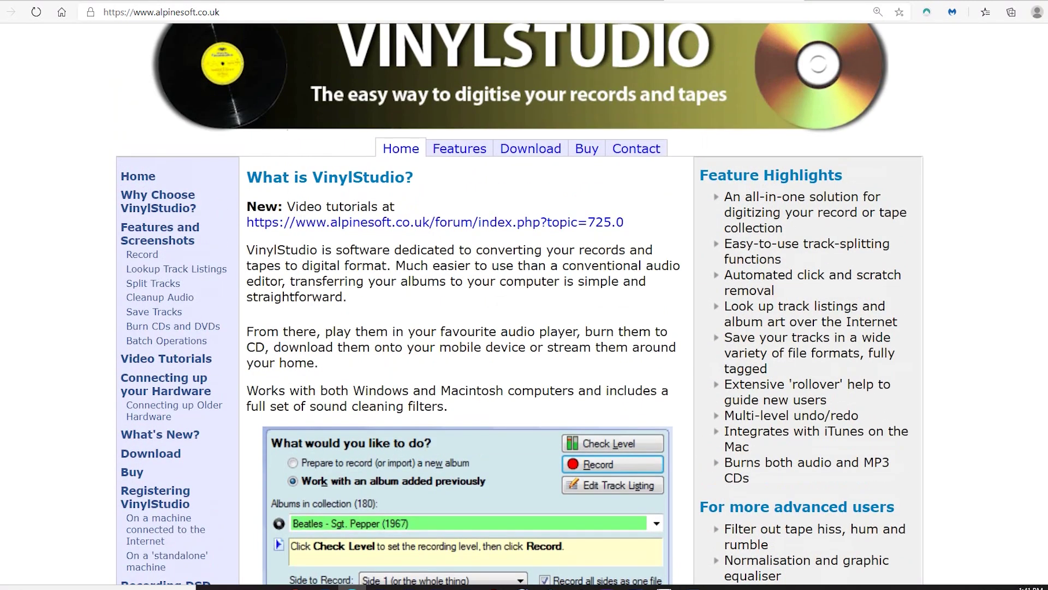
{"action": "scroll", "coordinate": [520, 304], "scroll_direction": "up", "scroll_amount": 1}
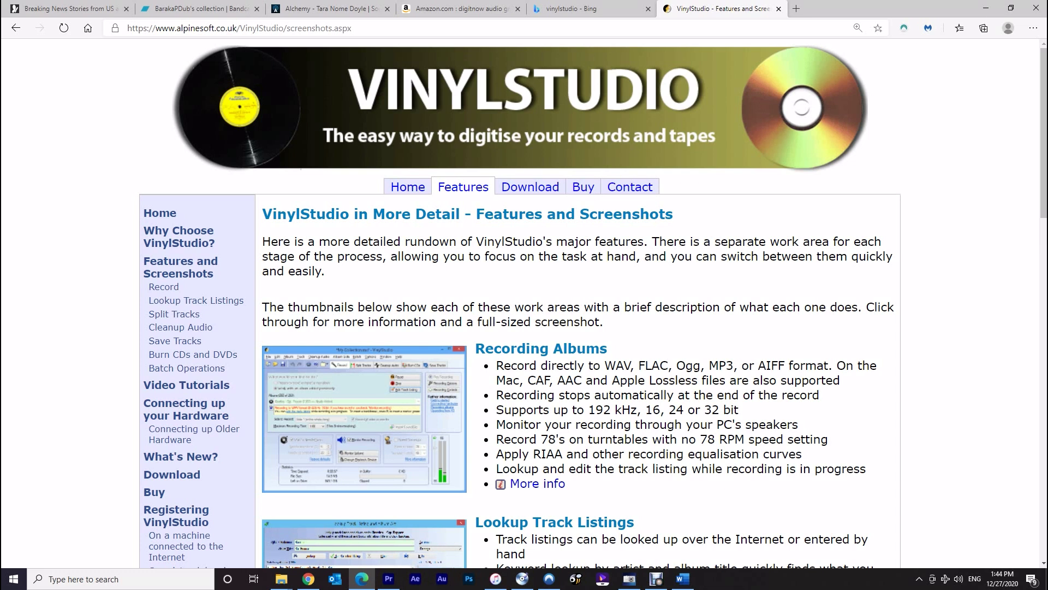
Read VinylStudio's Features and Screenshots page, and highlight the Discogs collection import item in the VinylStudio Pro feature list
{"action": "scroll", "coordinate": [520, 303], "scroll_direction": "down", "scroll_amount": 1}
{"action": "scroll", "coordinate": [519, 304], "scroll_direction": "down", "scroll_amount": 1}
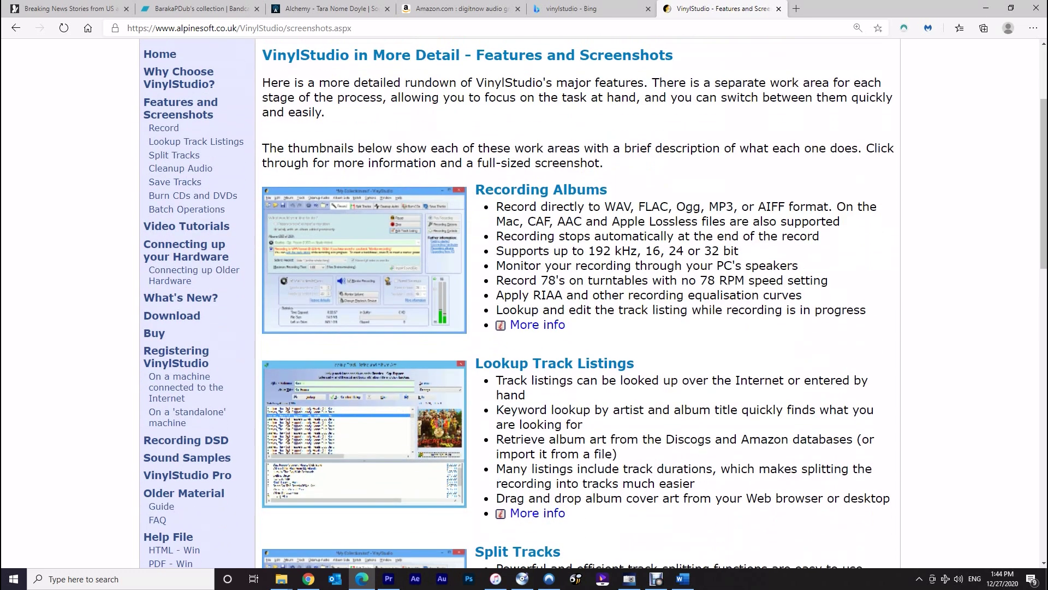
{"action": "scroll", "coordinate": [519, 304], "scroll_direction": "down", "scroll_amount": 1}
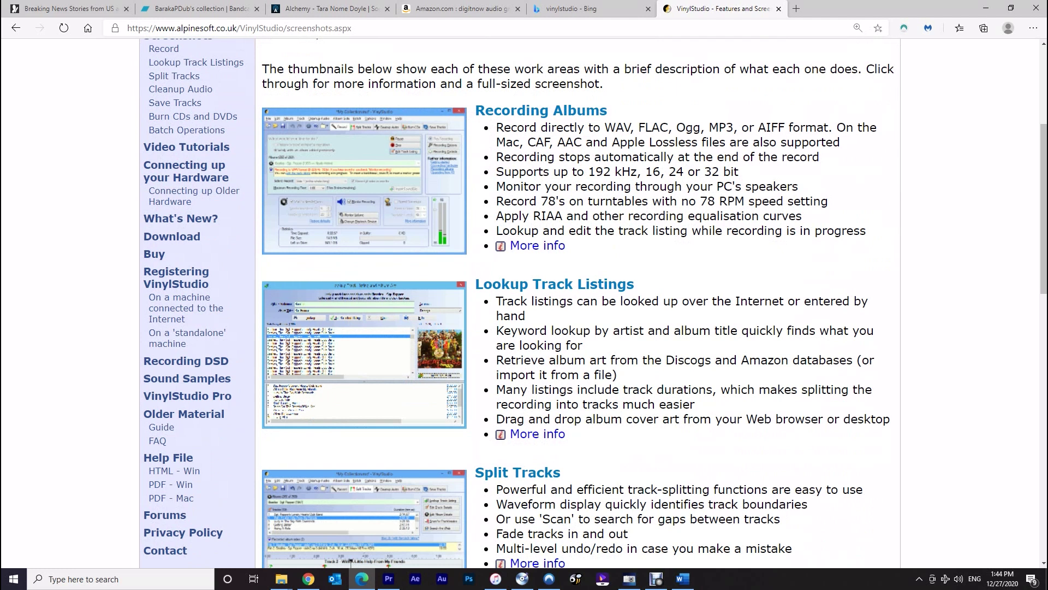
{"action": "scroll", "coordinate": [520, 304], "scroll_direction": "down", "scroll_amount": 1}
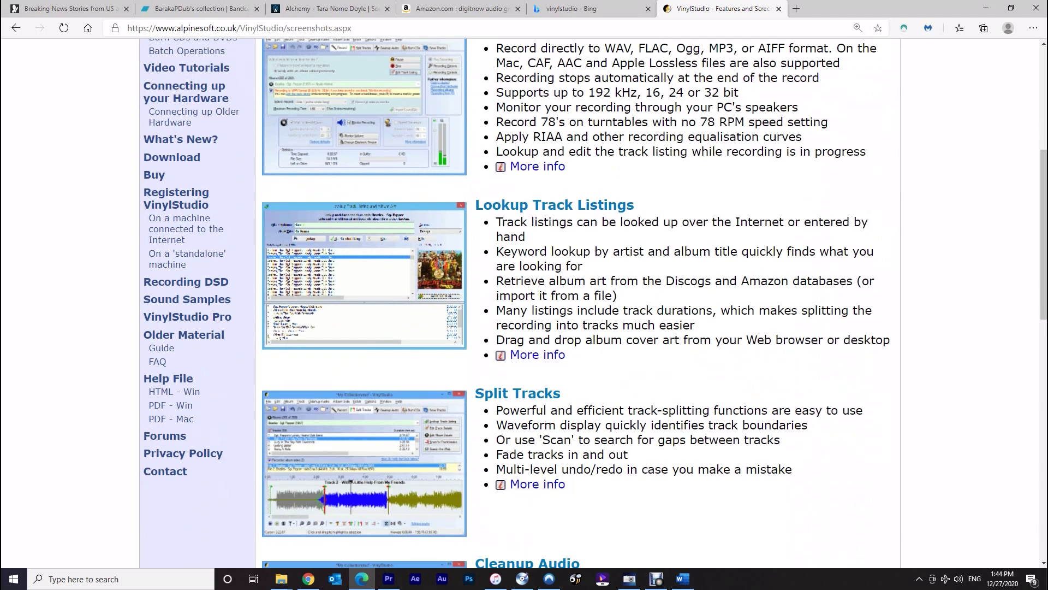
{"action": "scroll", "coordinate": [520, 304], "scroll_direction": "down", "scroll_amount": 1}
{"action": "scroll", "coordinate": [519, 304], "scroll_direction": "down", "scroll_amount": 1}
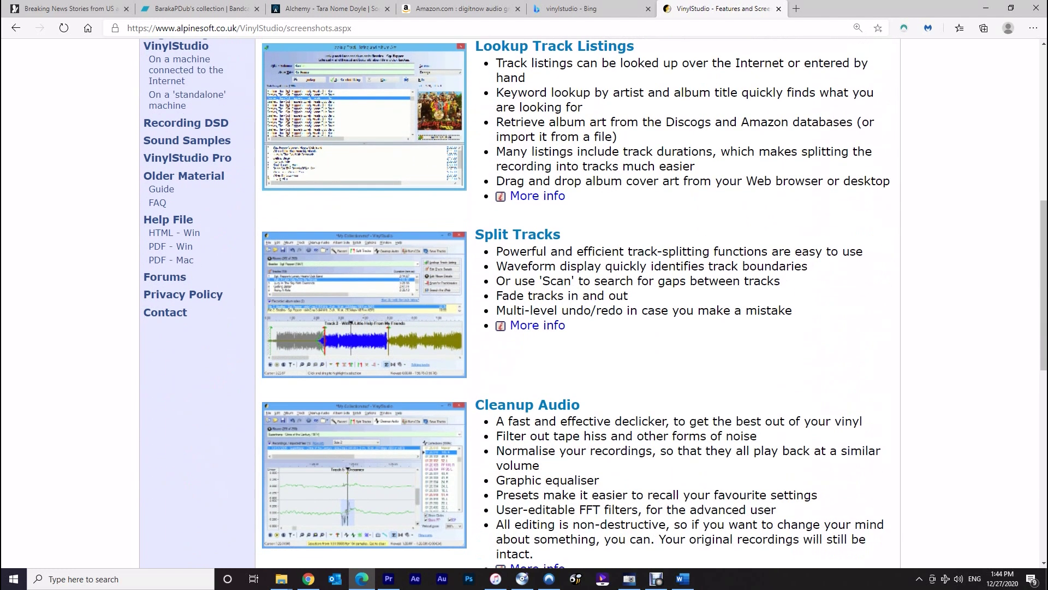
{"action": "scroll", "coordinate": [520, 303], "scroll_direction": "down", "scroll_amount": 1}
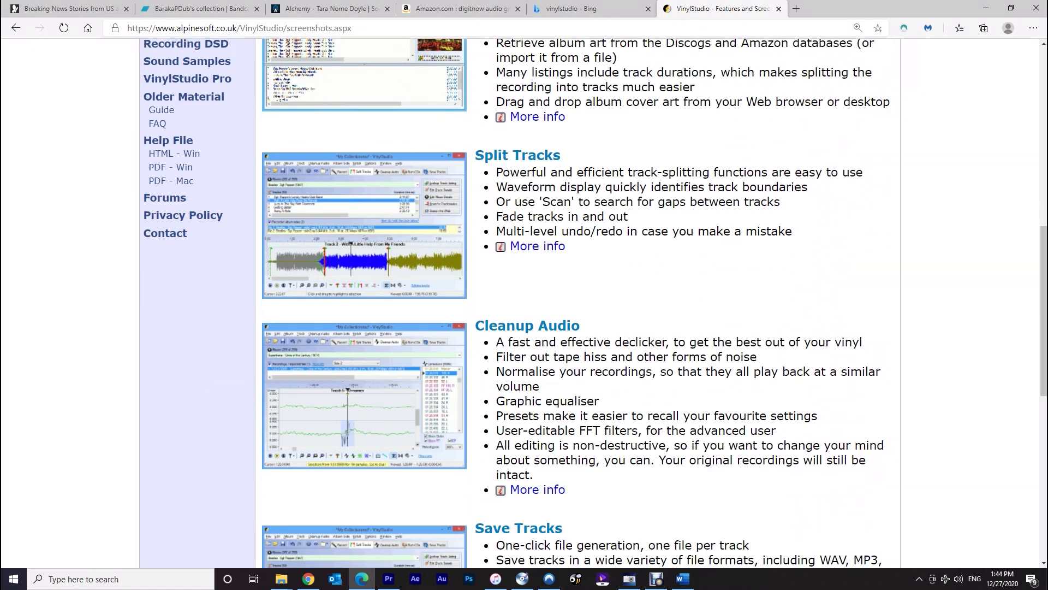
{"action": "scroll", "coordinate": [520, 303], "scroll_direction": "down", "scroll_amount": 1}
{"action": "scroll", "coordinate": [519, 304], "scroll_direction": "down", "scroll_amount": 1}
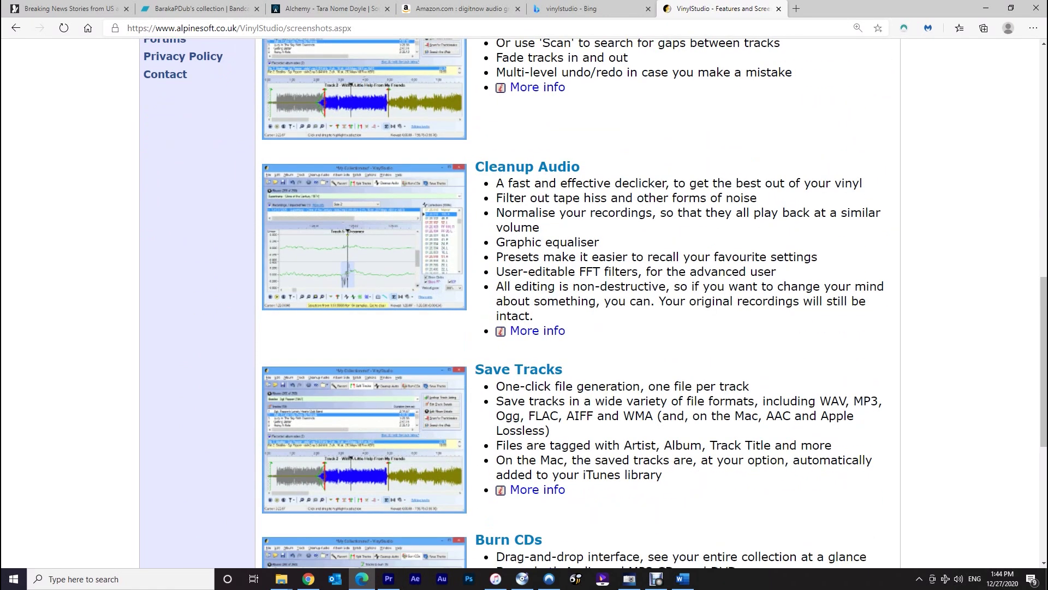
{"action": "scroll", "coordinate": [520, 304], "scroll_direction": "down", "scroll_amount": 1}
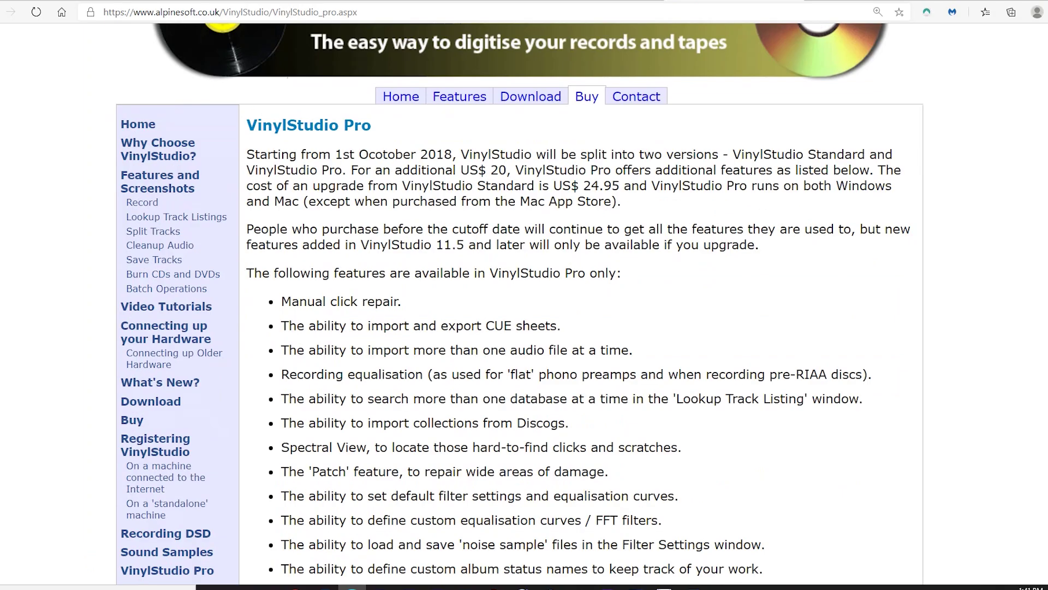
{"action": "left_click_drag", "start_coordinate": [570, 423], "coordinate": [281, 423]}
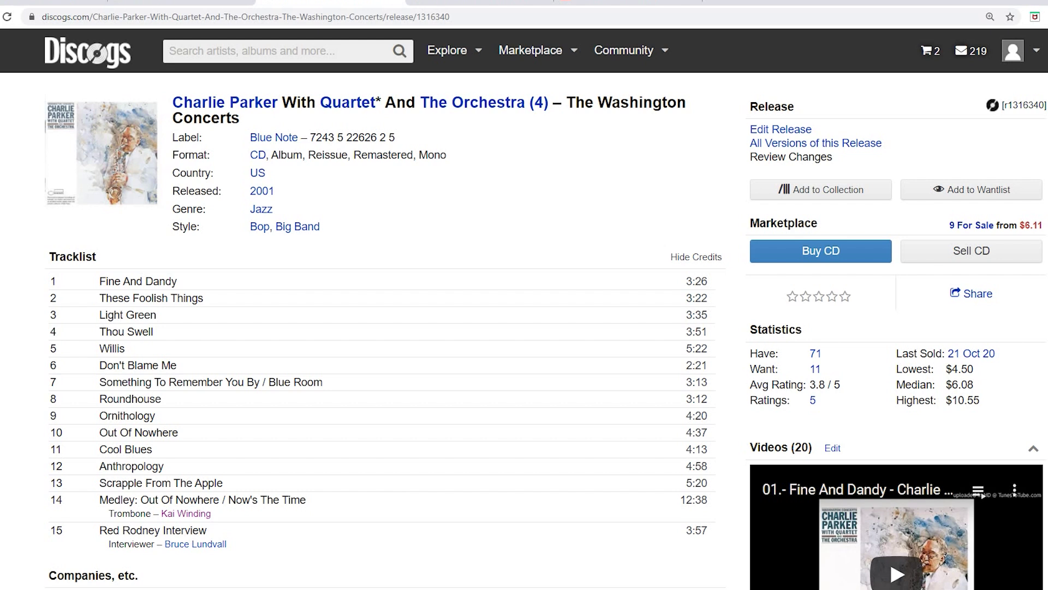
Review The Washington Concerts release on Discogs and open its mono LP version, Jazz At Midnite, catalogue number 0866903
{"action": "scroll", "coordinate": [524, 328], "scroll_direction": "down", "scroll_amount": 1}
{"action": "scroll", "coordinate": [524, 310], "scroll_direction": "down", "scroll_amount": 4}
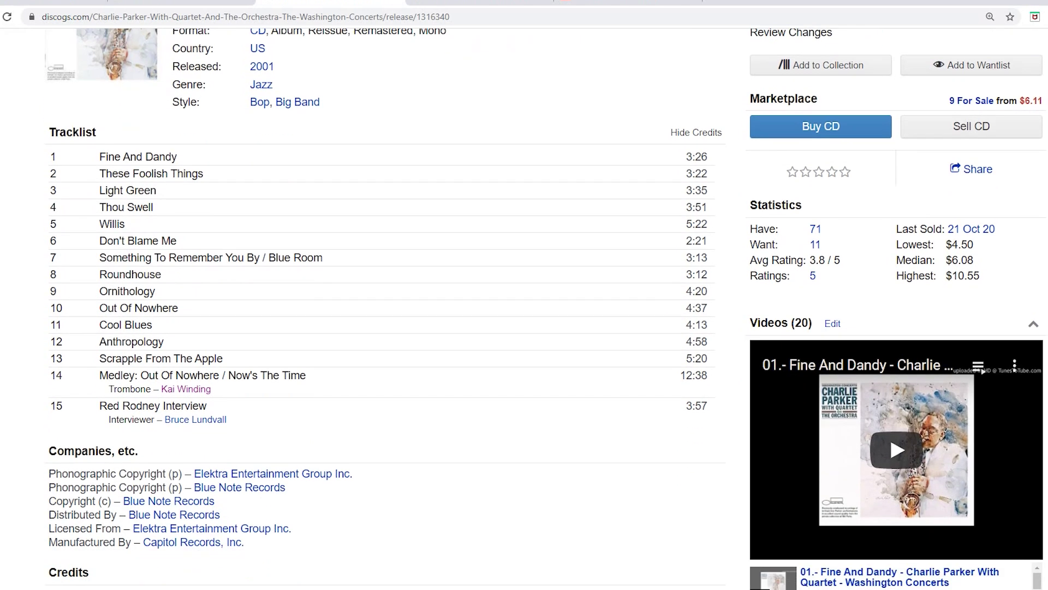
{"action": "scroll", "coordinate": [524, 309], "scroll_direction": "down", "scroll_amount": 6}
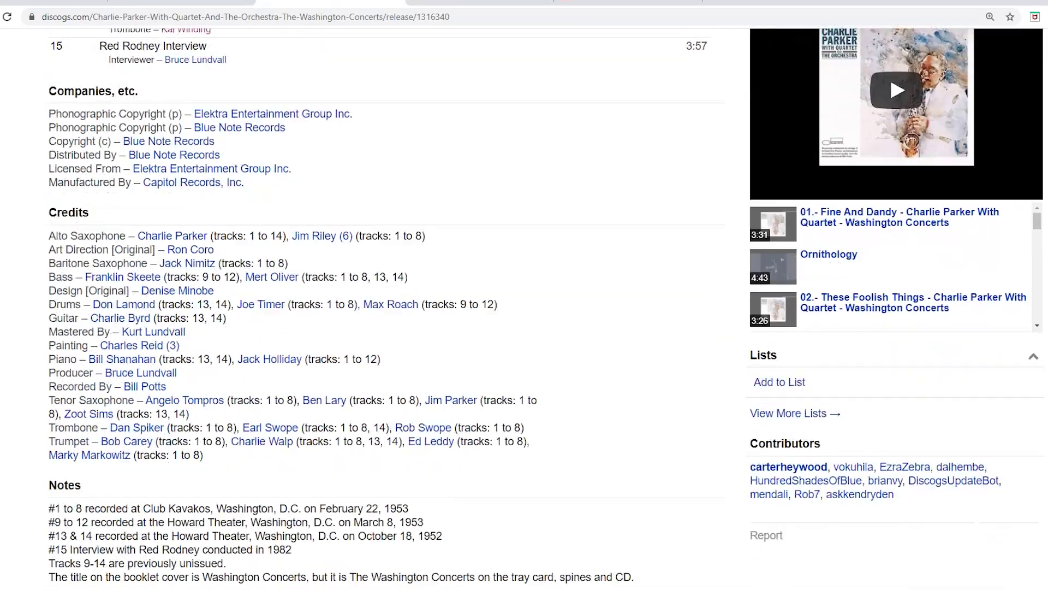
{"action": "scroll", "coordinate": [524, 310], "scroll_direction": "down", "scroll_amount": 2}
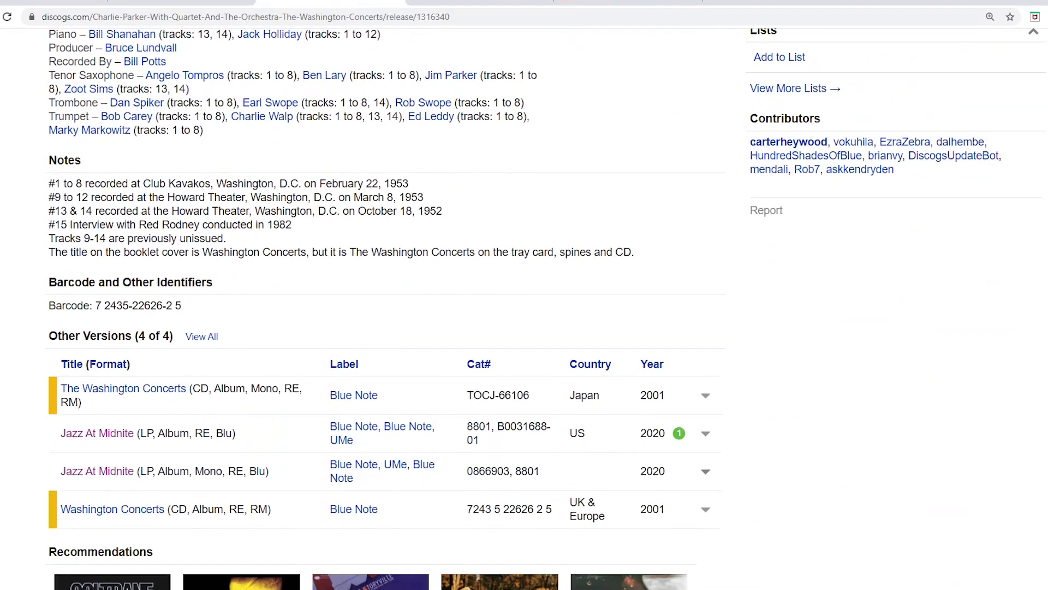
{"action": "left_click", "coordinate": [98, 470]}
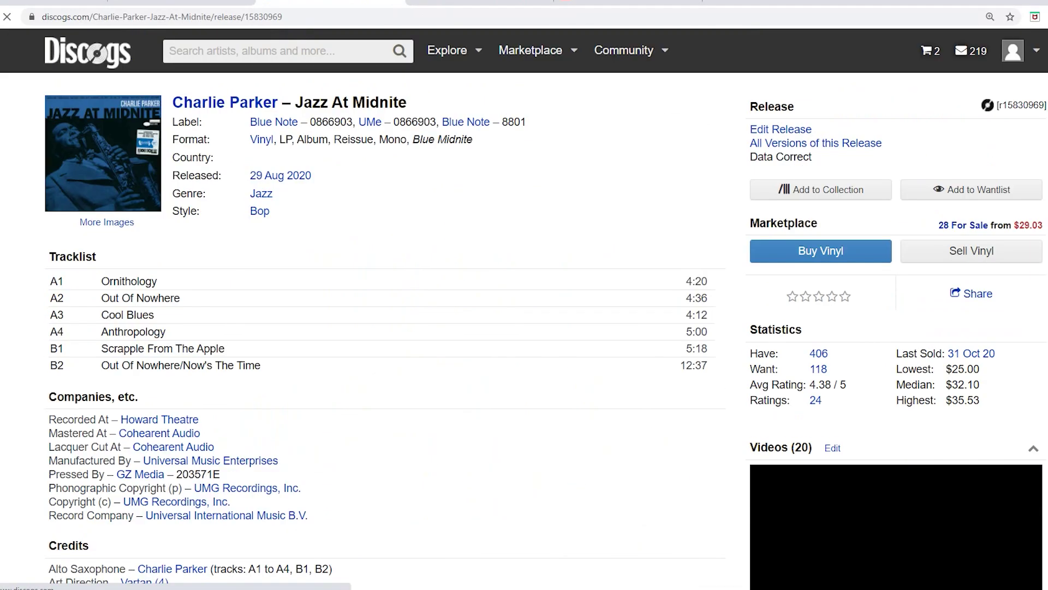
Examine the Jazz At Midnite release's tracklist, companies, credits and notes
{"action": "scroll", "coordinate": [173, 384], "scroll_direction": "down", "scroll_amount": 1}
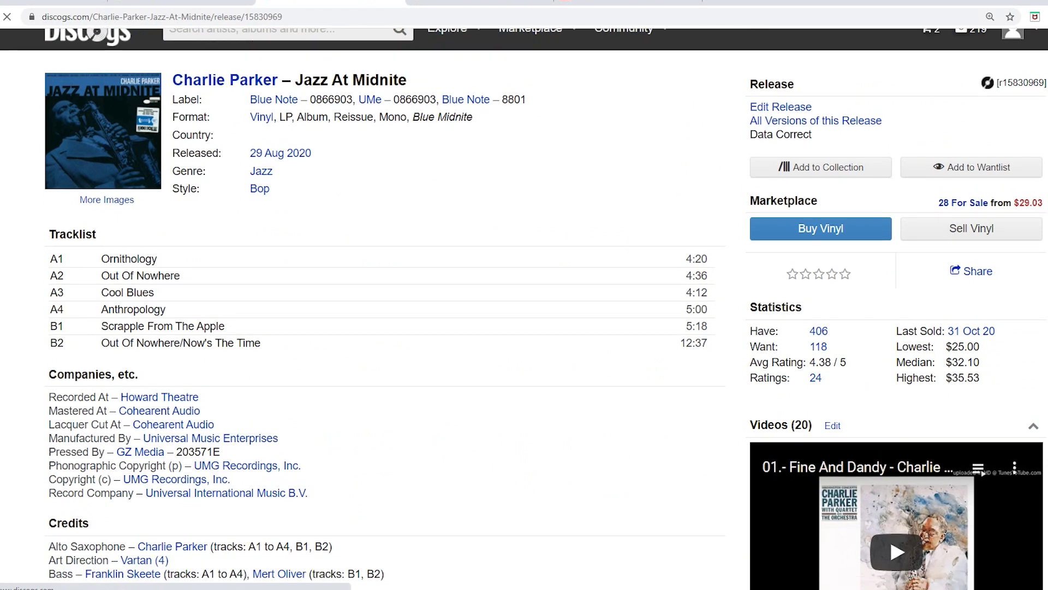
{"action": "scroll", "coordinate": [173, 384], "scroll_direction": "down", "scroll_amount": 3}
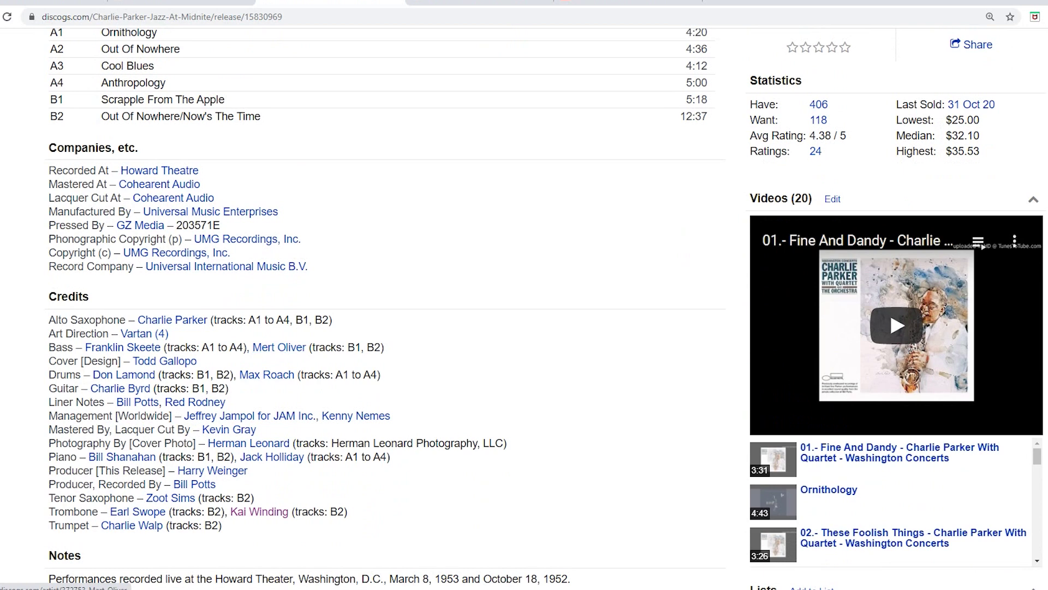
{"action": "scroll", "coordinate": [267, 375], "scroll_direction": "down", "scroll_amount": 1}
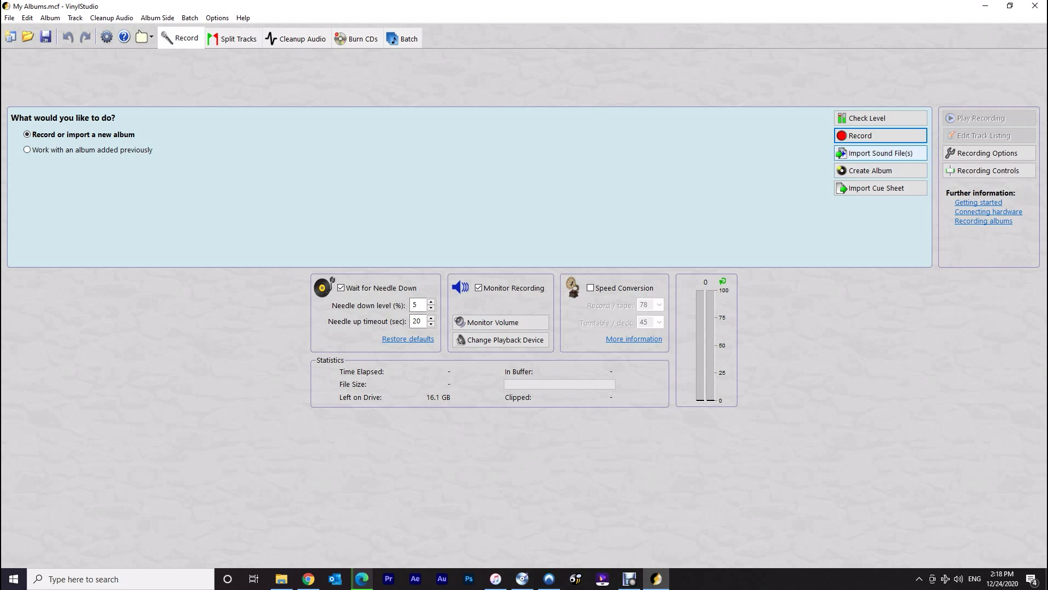
Switch to VinylStudio and load the sound files MixPre-047 and MixPre-048 for import as a new album
{"action": "left_click", "coordinate": [881, 153]}
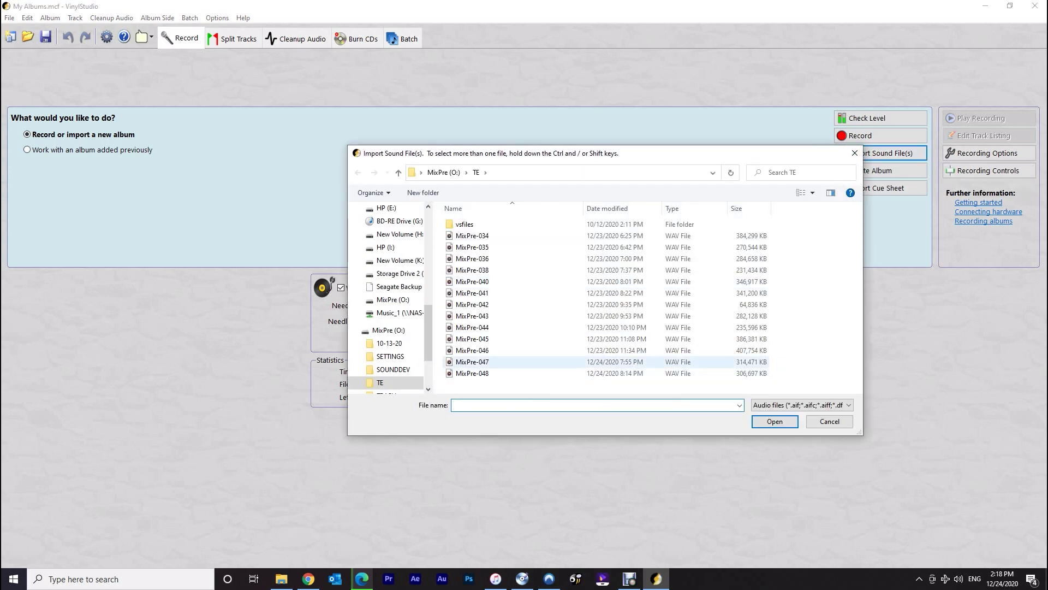
{"action": "left_click", "coordinate": [472, 361]}
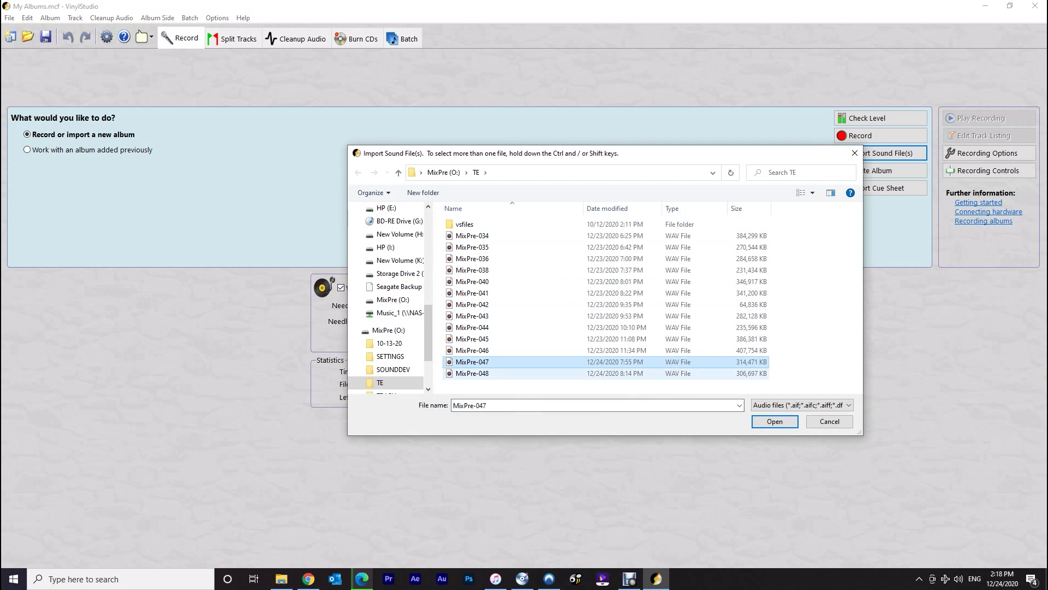
{"action": "left_click", "coordinate": [472, 373], "text": "shift"}
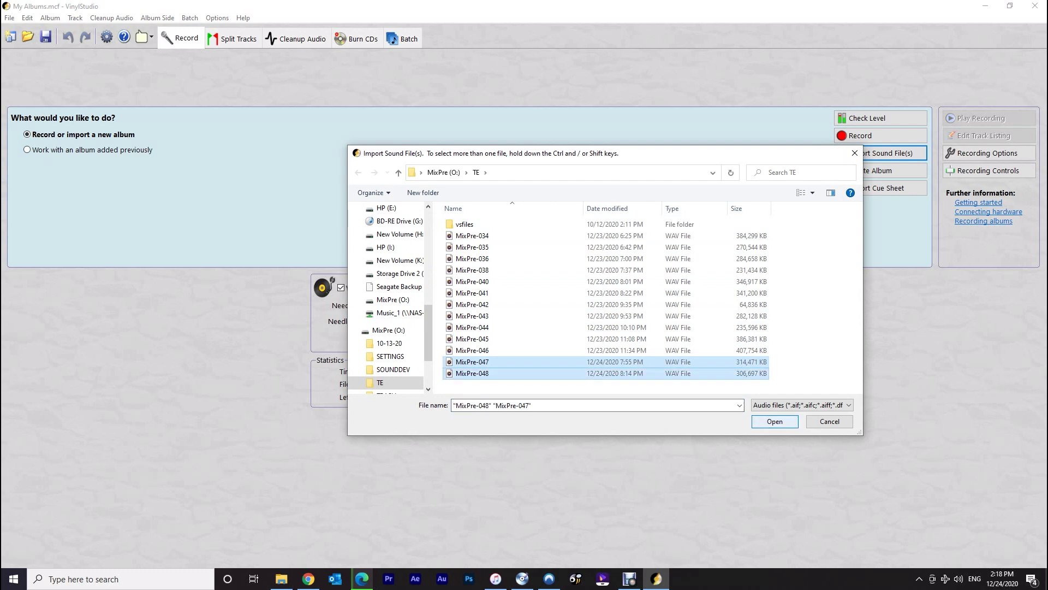
{"action": "key", "text": "Return"}
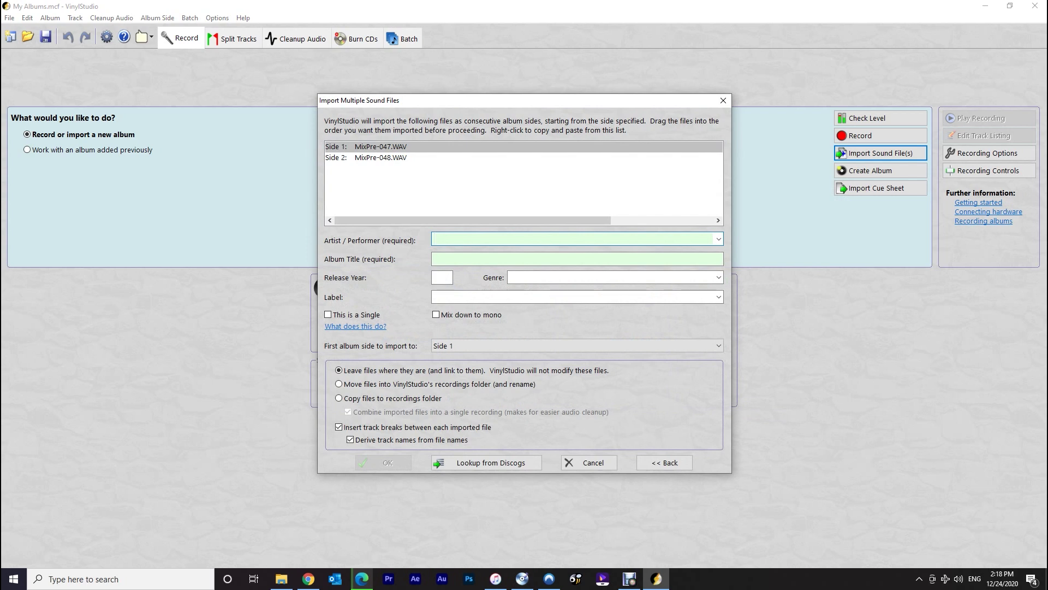
{"action": "mouse_move", "coordinate": [308, 579]}
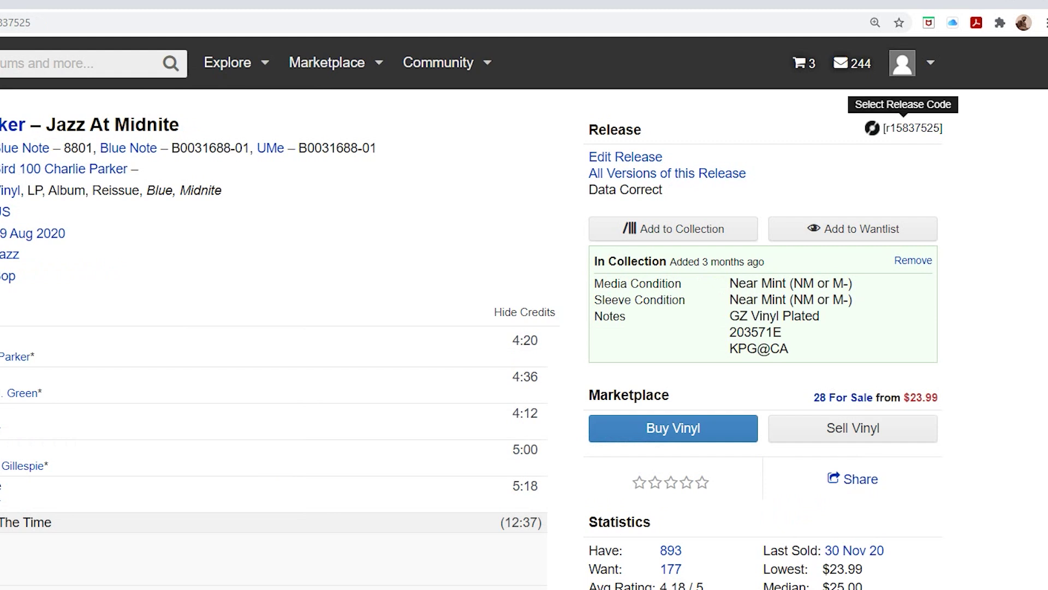
Copy the Discogs release code [r15837525], look up the Jazz At Midnite album details with it in VinylStudio, and import both sound files
{"action": "left_click", "coordinate": [872, 128]}
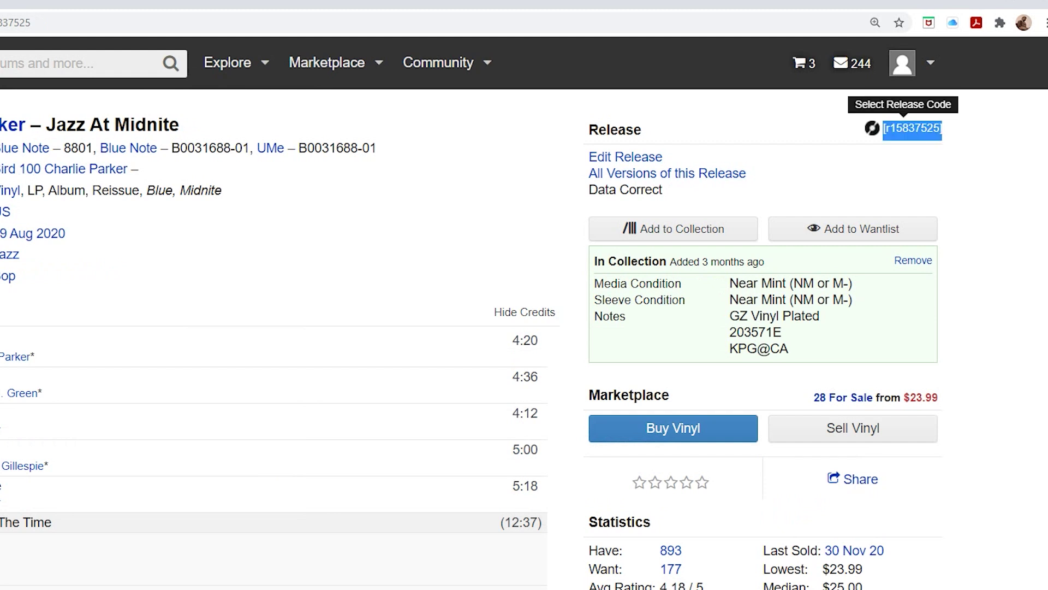
{"action": "right_click", "coordinate": [872, 128]}
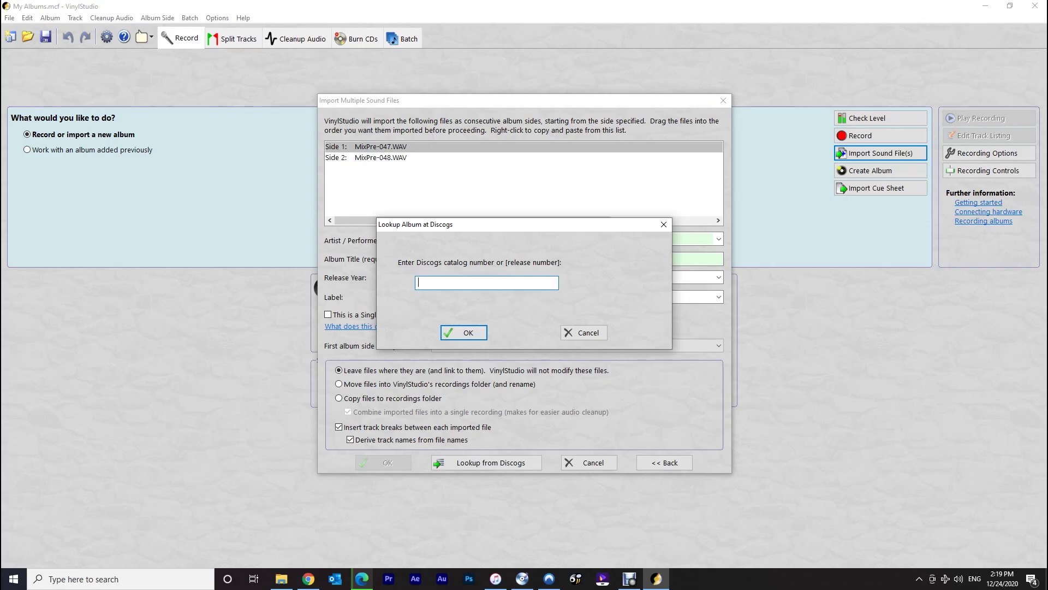
{"action": "right_click", "coordinate": [453, 283]}
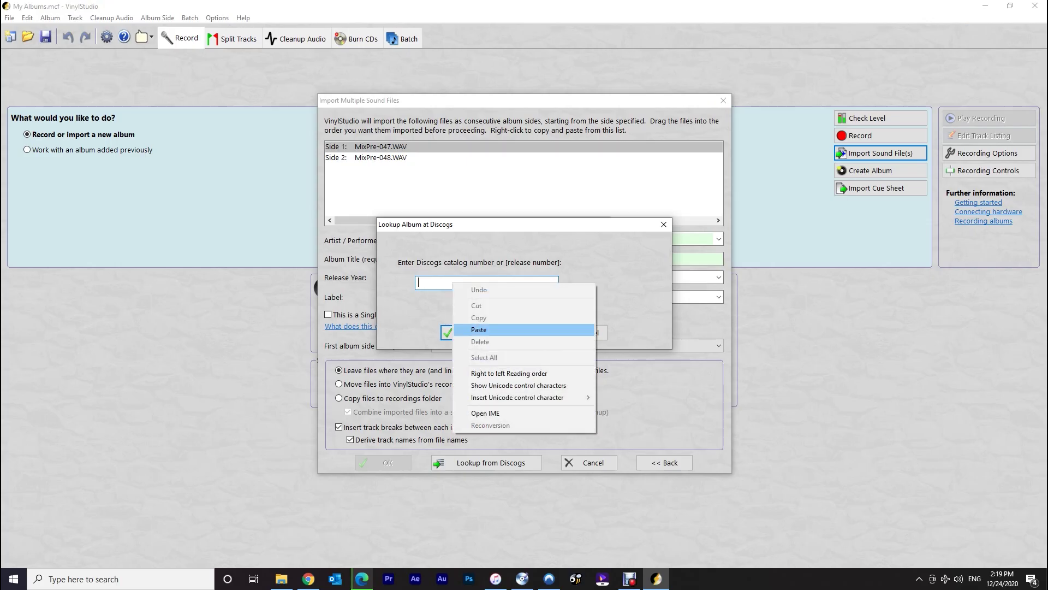
{"action": "left_click", "coordinate": [479, 330]}
{"action": "left_click", "coordinate": [456, 332]}
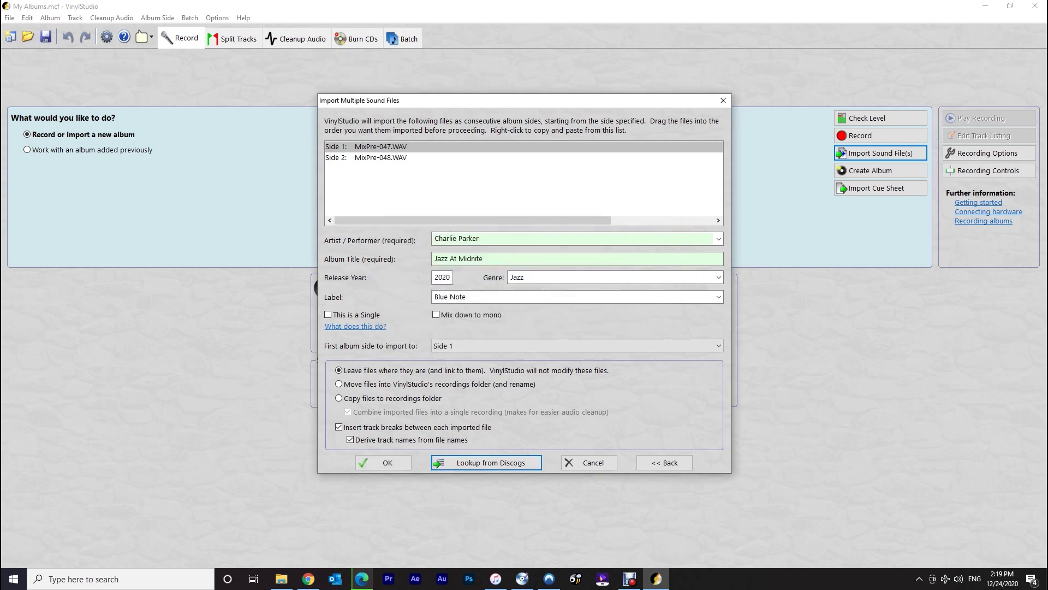
{"action": "key", "text": "Return"}
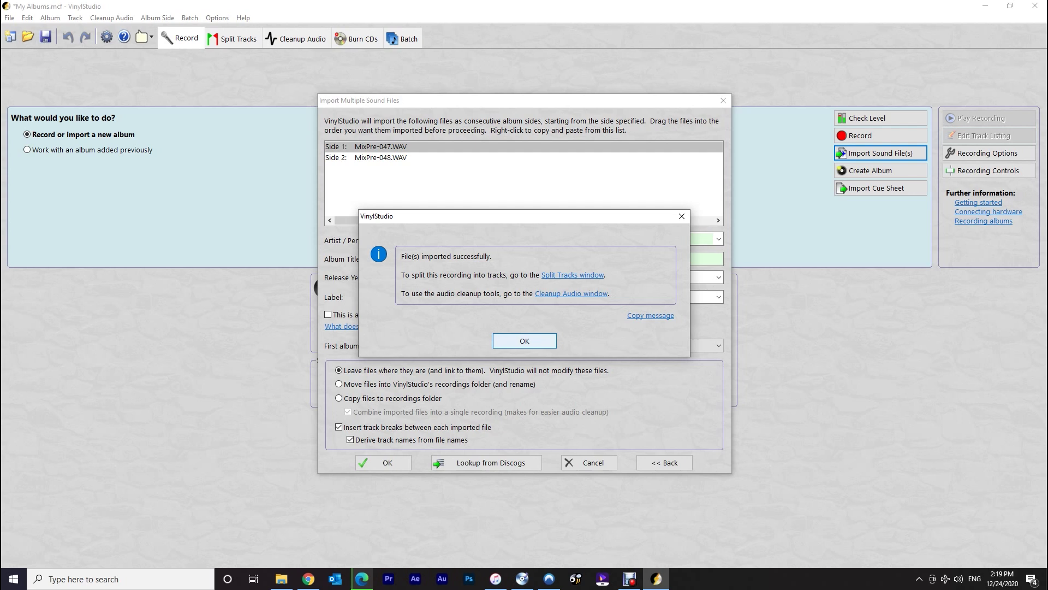
{"action": "key", "text": "Return"}
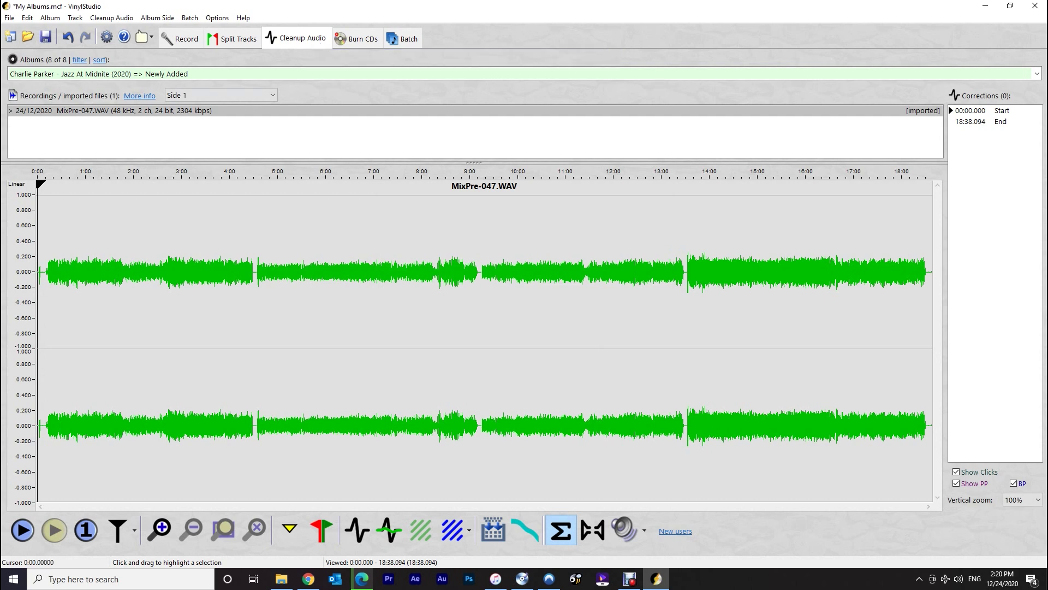
Cut and splice out about the first 9.6 seconds of the Side 1 recording, before the music starts
{"action": "left_click", "coordinate": [160, 528]}
{"action": "left_click", "coordinate": [159, 529]}
{"action": "left_click", "coordinate": [159, 529]}
{"action": "left_click", "coordinate": [159, 528]}
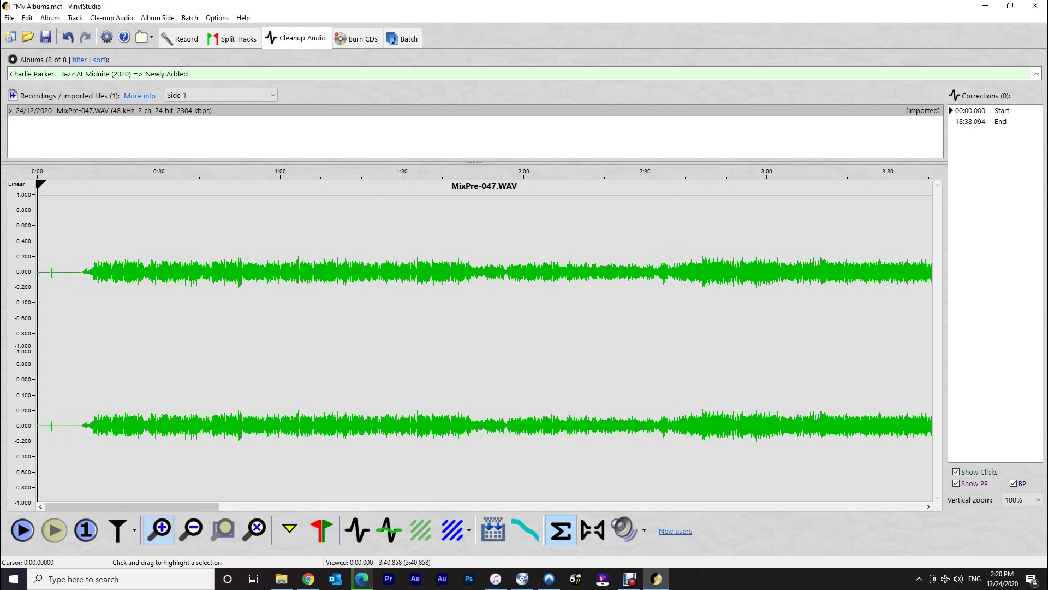
{"action": "left_click_drag", "start_coordinate": [76, 305], "coordinate": [38, 306]}
{"action": "left_click", "coordinate": [111, 18]}
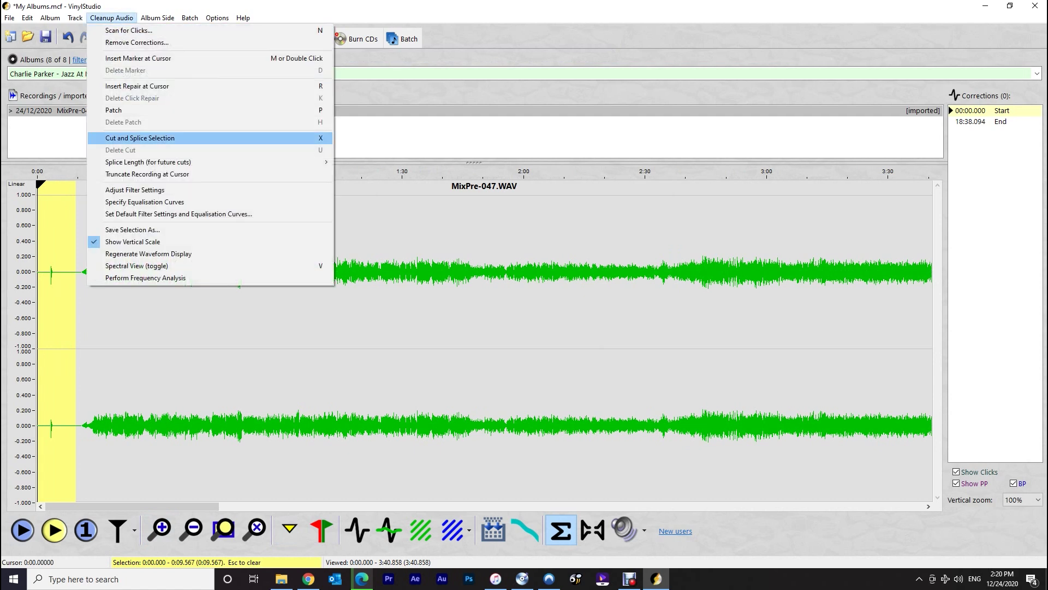
{"action": "left_click", "coordinate": [140, 138]}
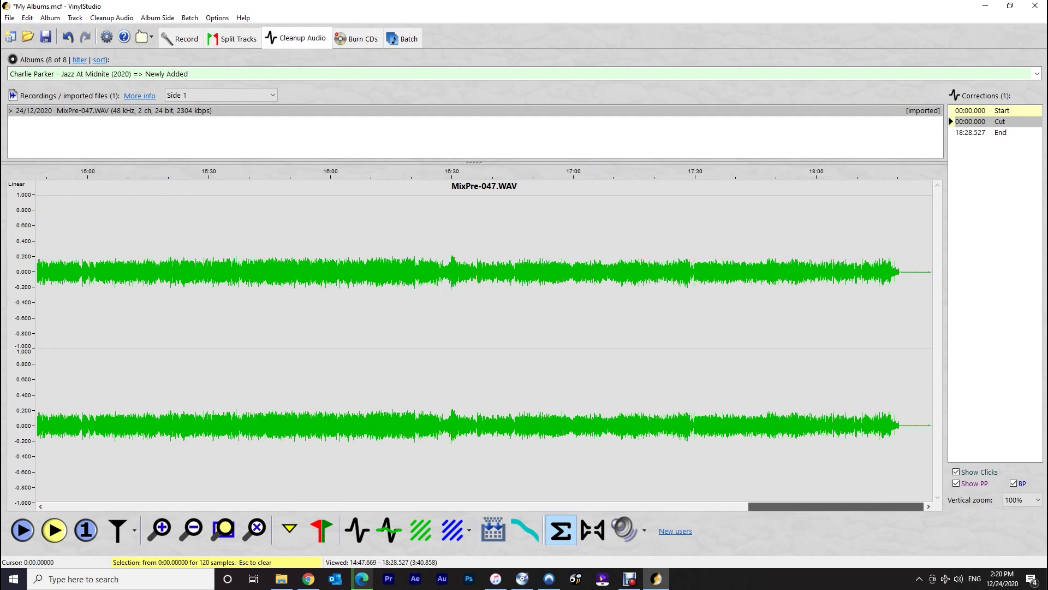
Cut the silent run-out at the end of the Side 1 recording, from about 18:24.35
{"action": "left_click", "coordinate": [972, 132]}
{"action": "left_click", "coordinate": [112, 18]}
{"action": "left_click", "coordinate": [140, 138]}
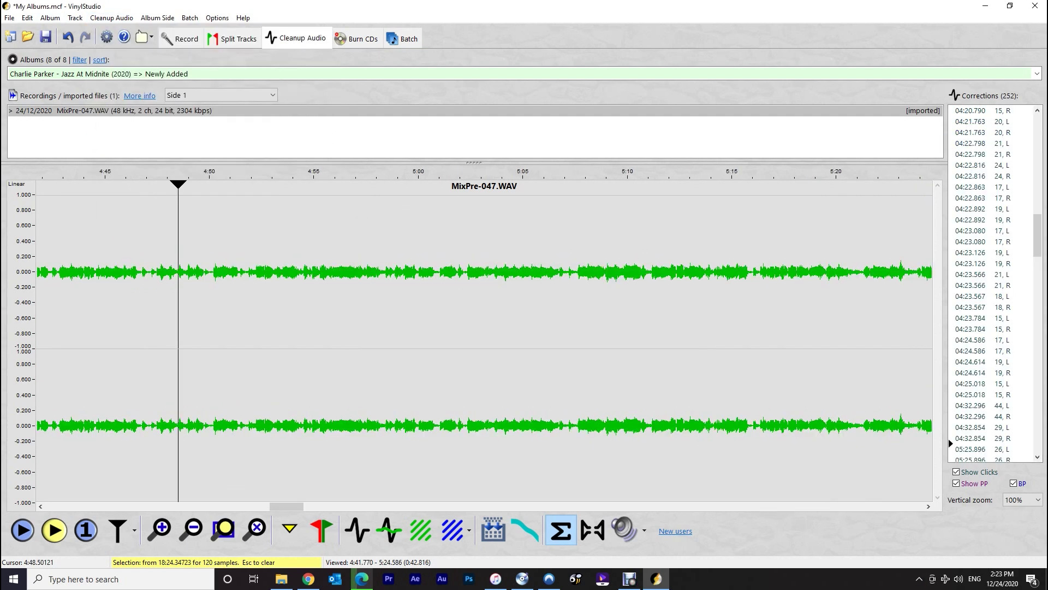
Enable the graphic equaliser and normalise all album sides separately to -1dB, ignoring transients
{"action": "left_click", "coordinate": [493, 530]}
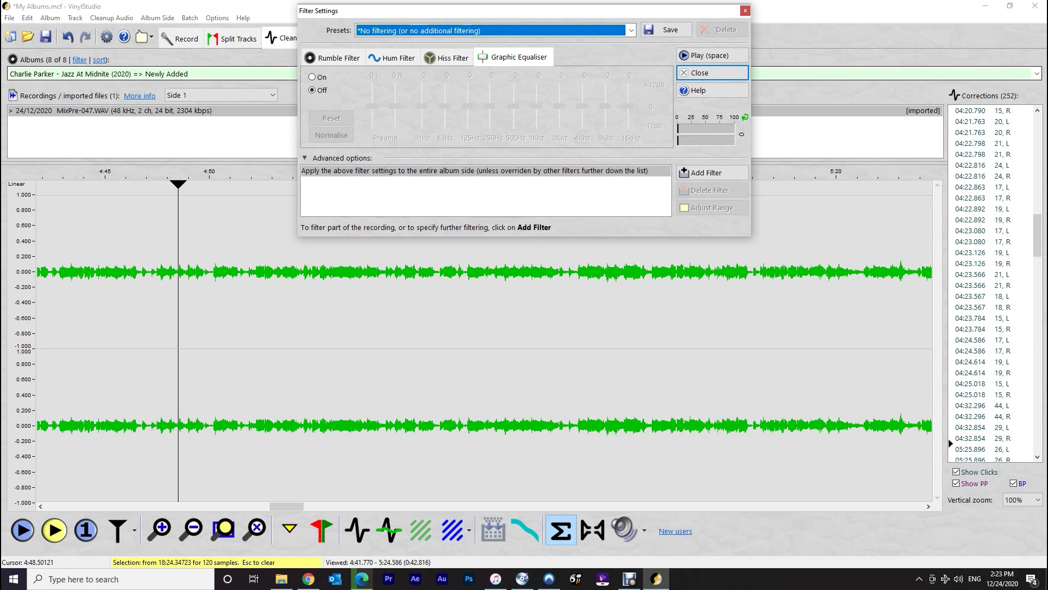
{"action": "left_click", "coordinate": [313, 77]}
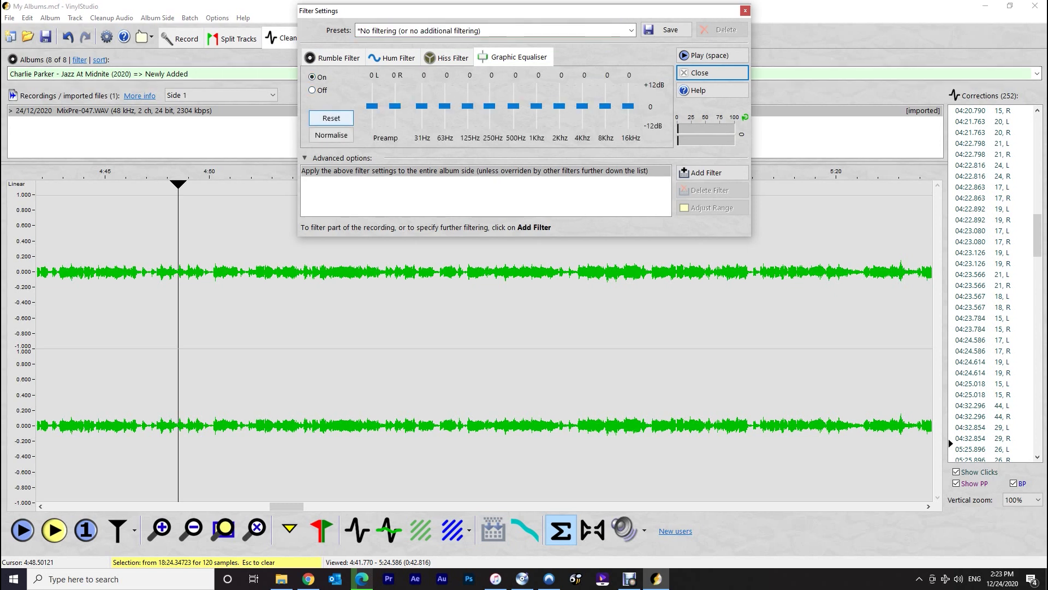
{"action": "left_click", "coordinate": [331, 135]}
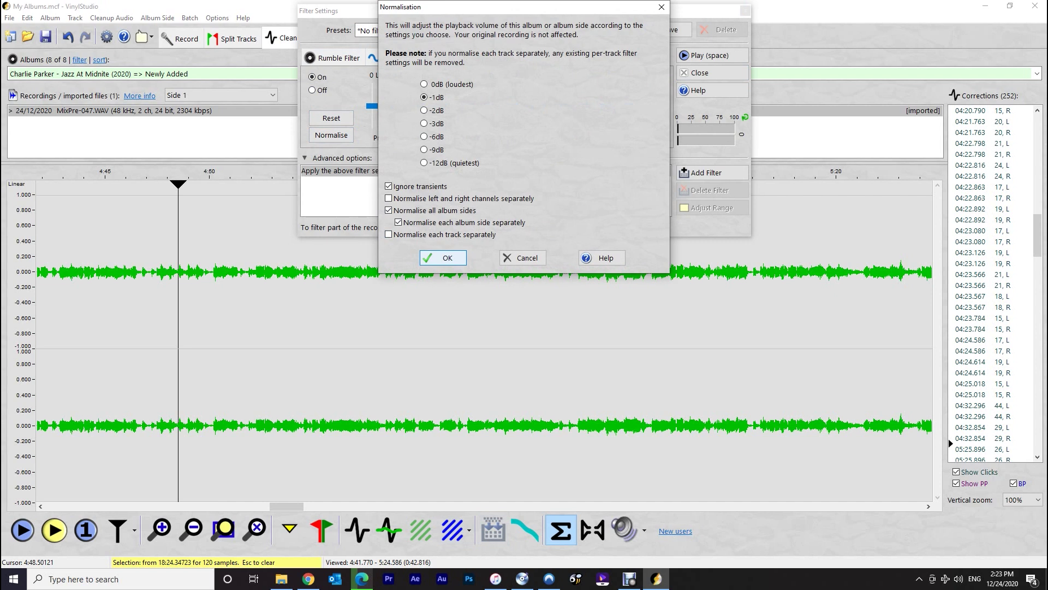
{"action": "key", "text": "Return"}
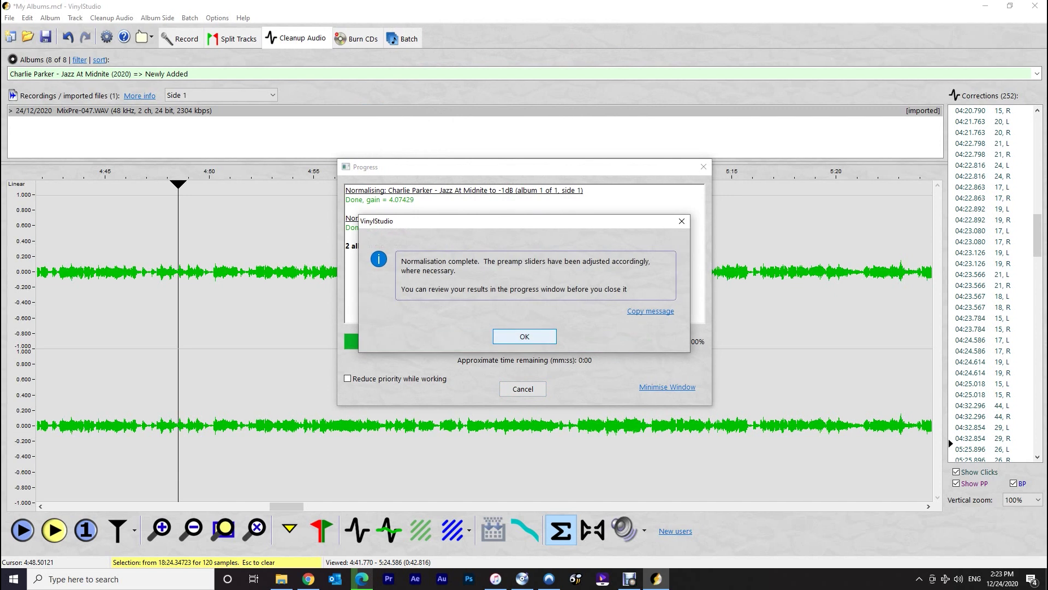
{"action": "key", "text": "Return"}
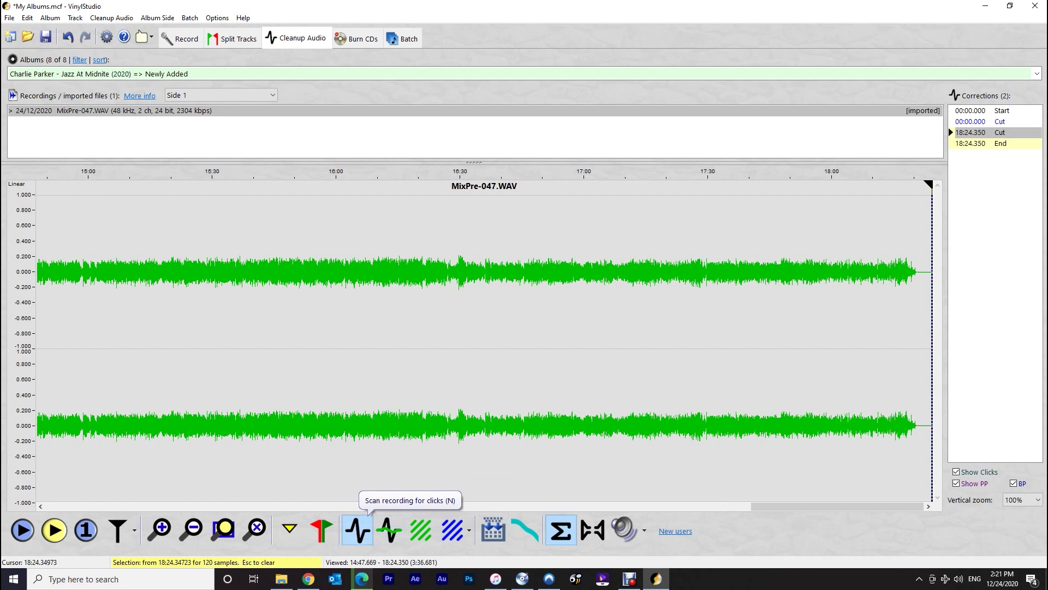
Scan the entire file and all album sides for clicks with sensitivity 1, maximum percussion protection, brass protection and one pass
{"action": "left_click", "coordinate": [357, 530]}
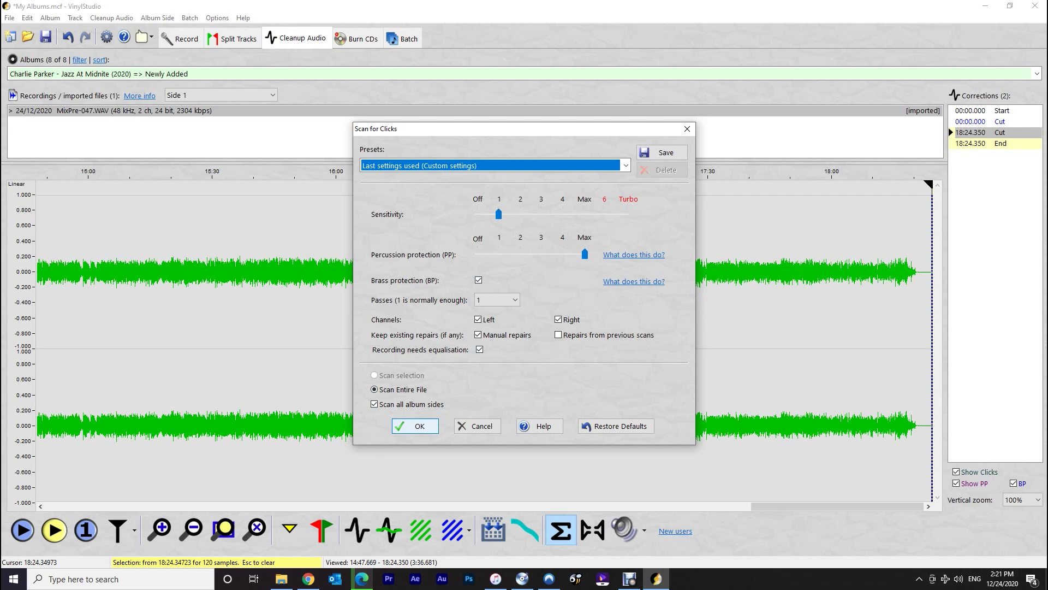
{"action": "key", "text": "Return"}
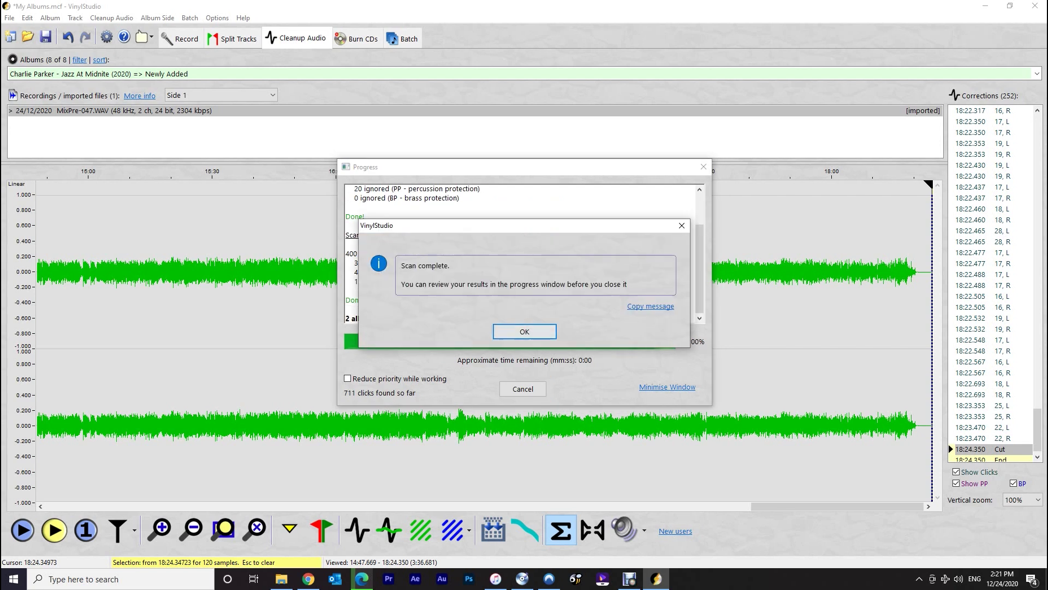
{"action": "key", "text": "Return"}
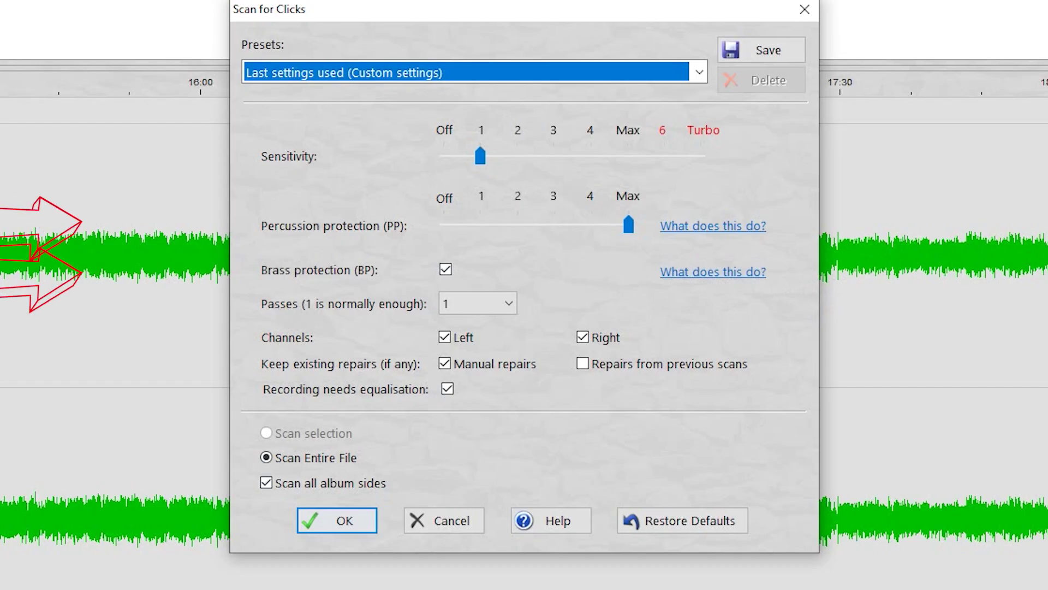